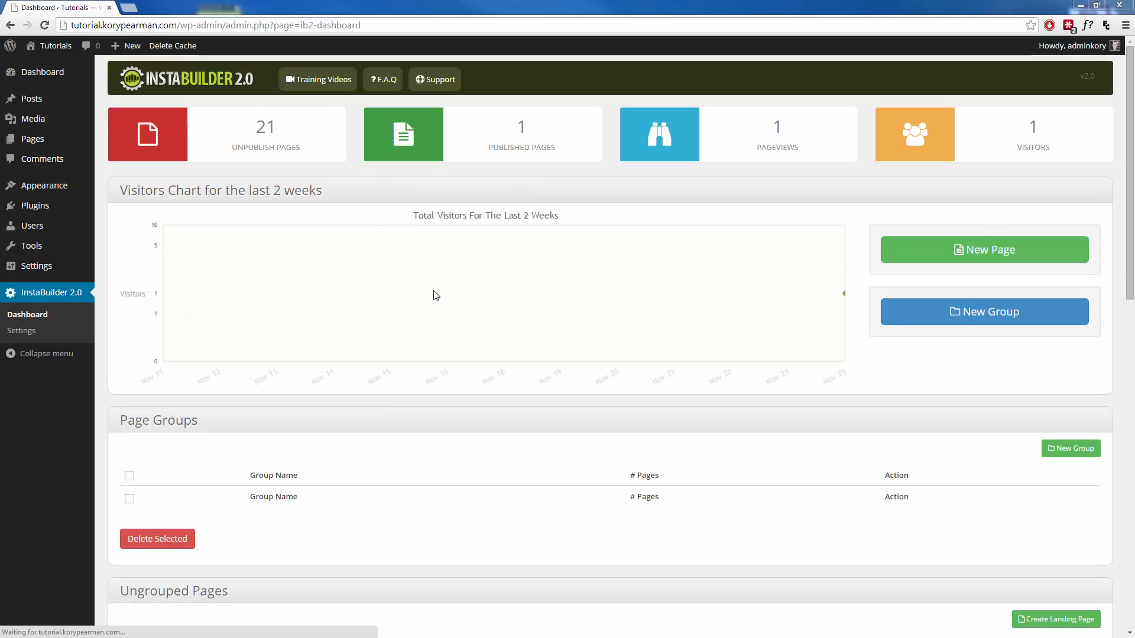
Start a new page and look through the available page templates
left_click(981, 253)
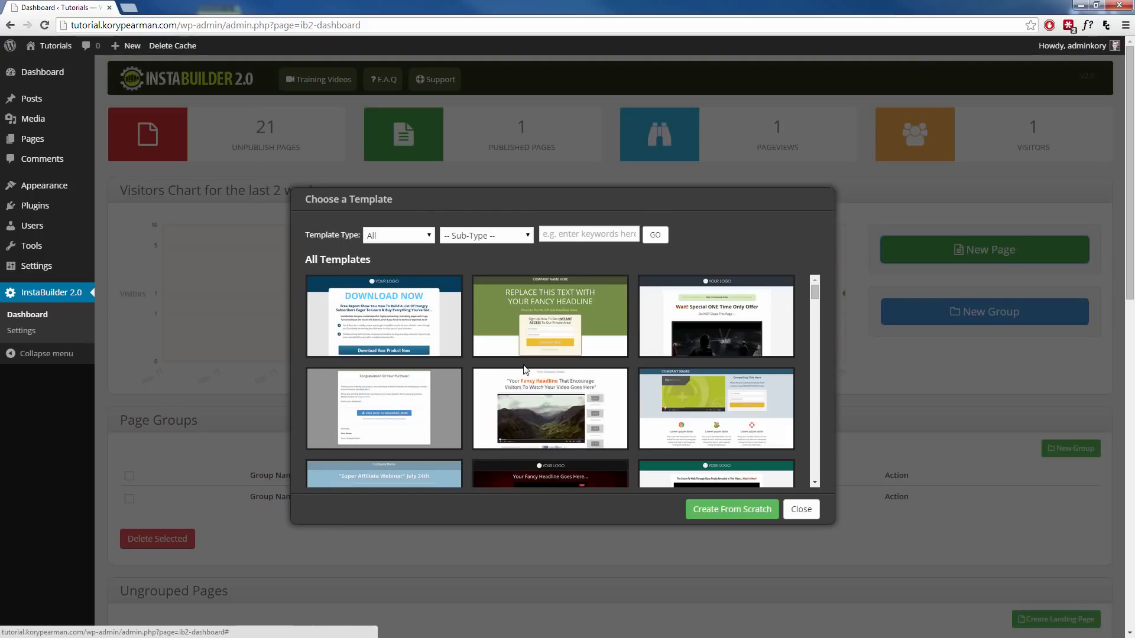
scroll(559, 378, "down", 1)
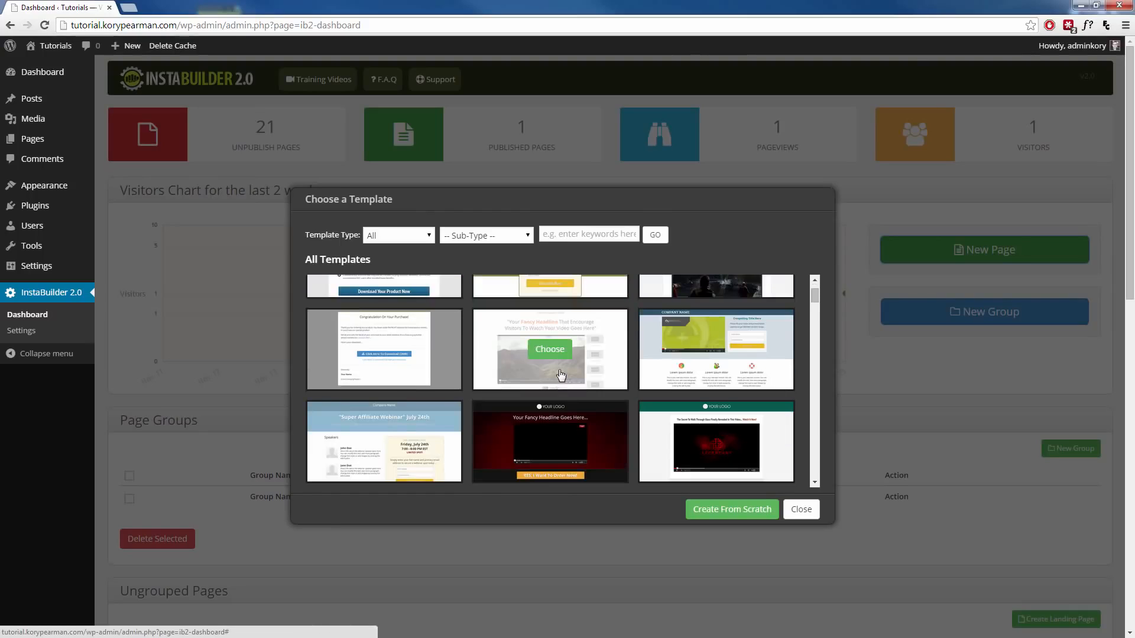
scroll(560, 375, "down", 3)
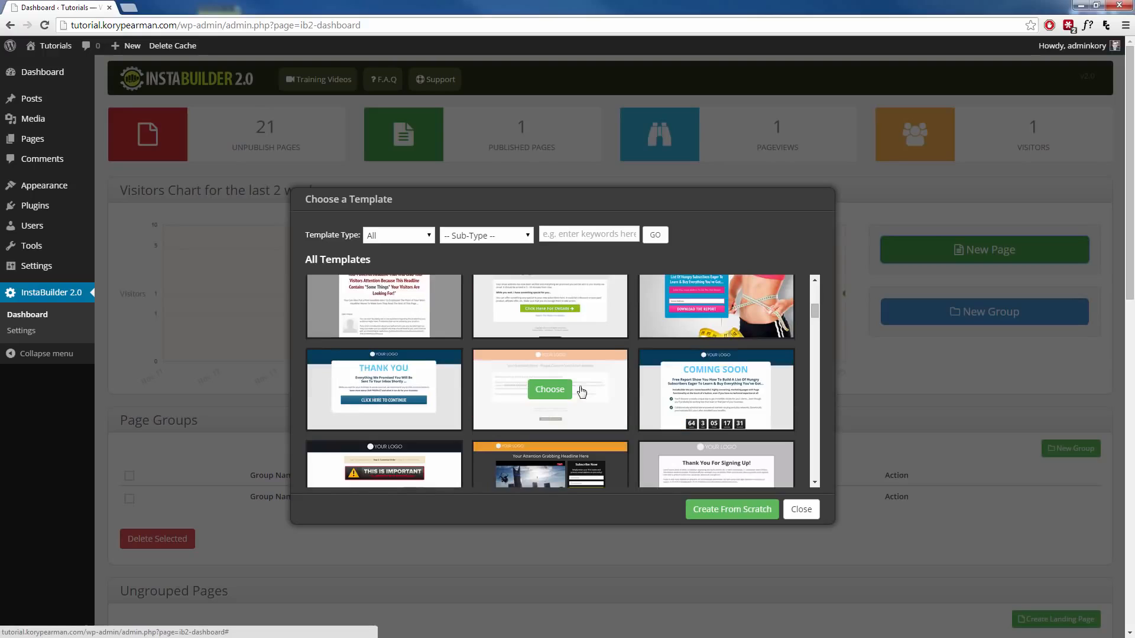
scroll(564, 412, "up", 3)
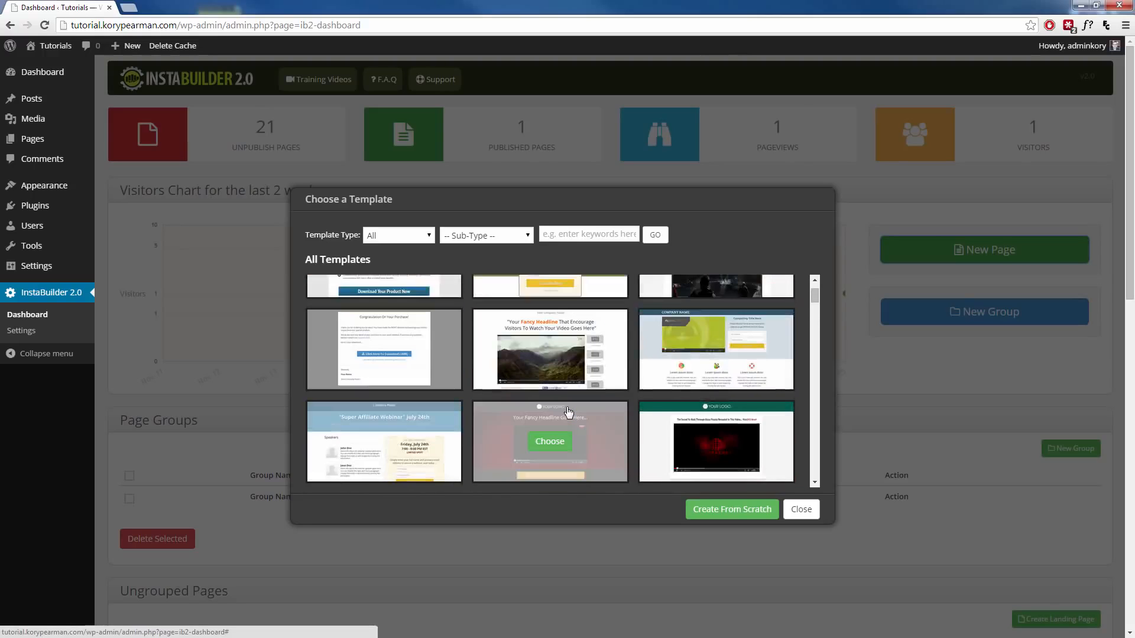
scroll(568, 412, "up", 2)
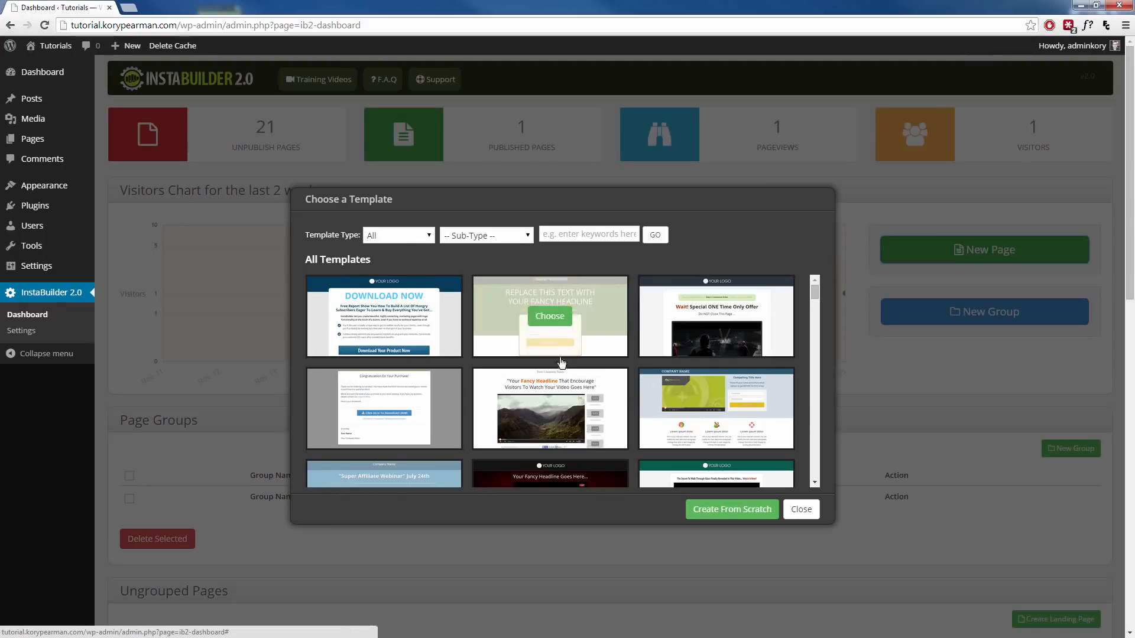
Filter the templates to the Sales Page type and the Video Sales Page sub-type
left_click(428, 237)
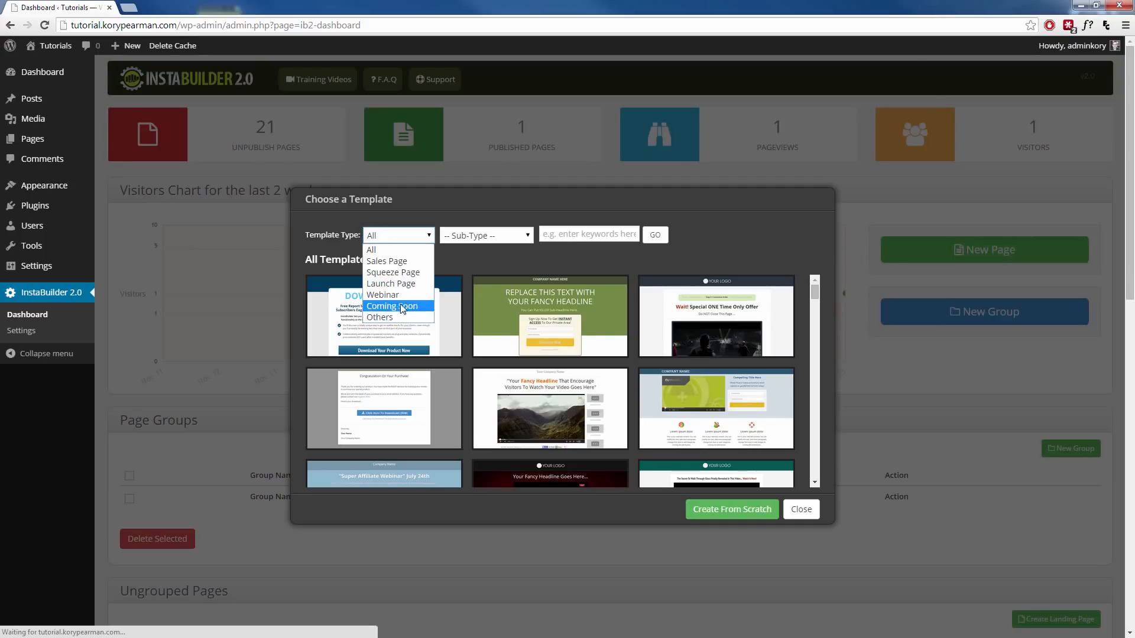
left_click(390, 261)
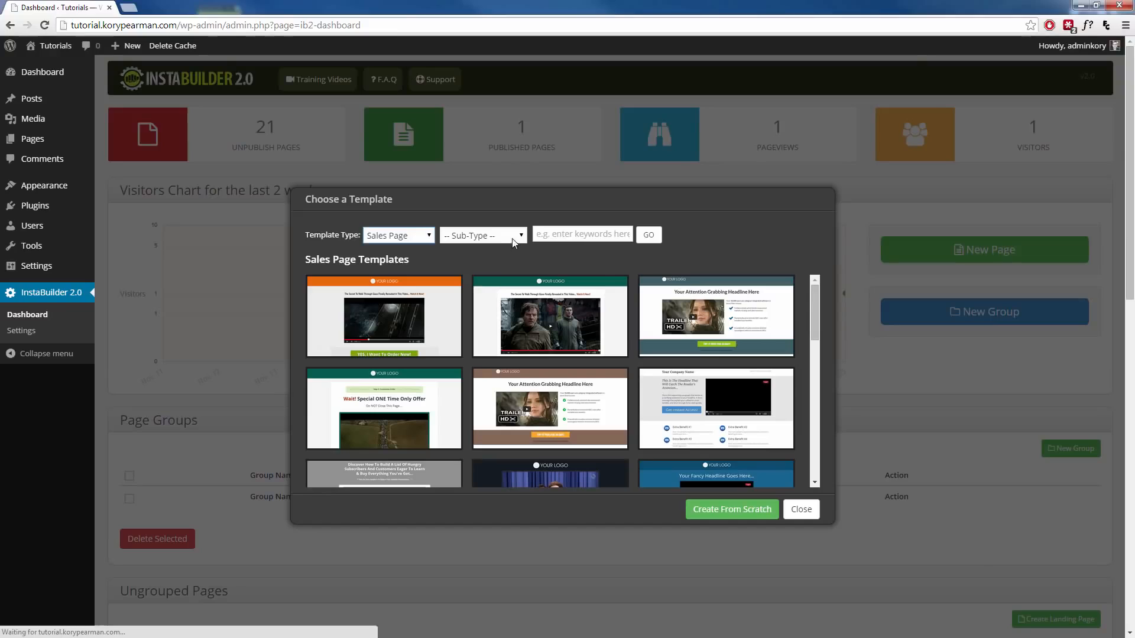
left_click(513, 239)
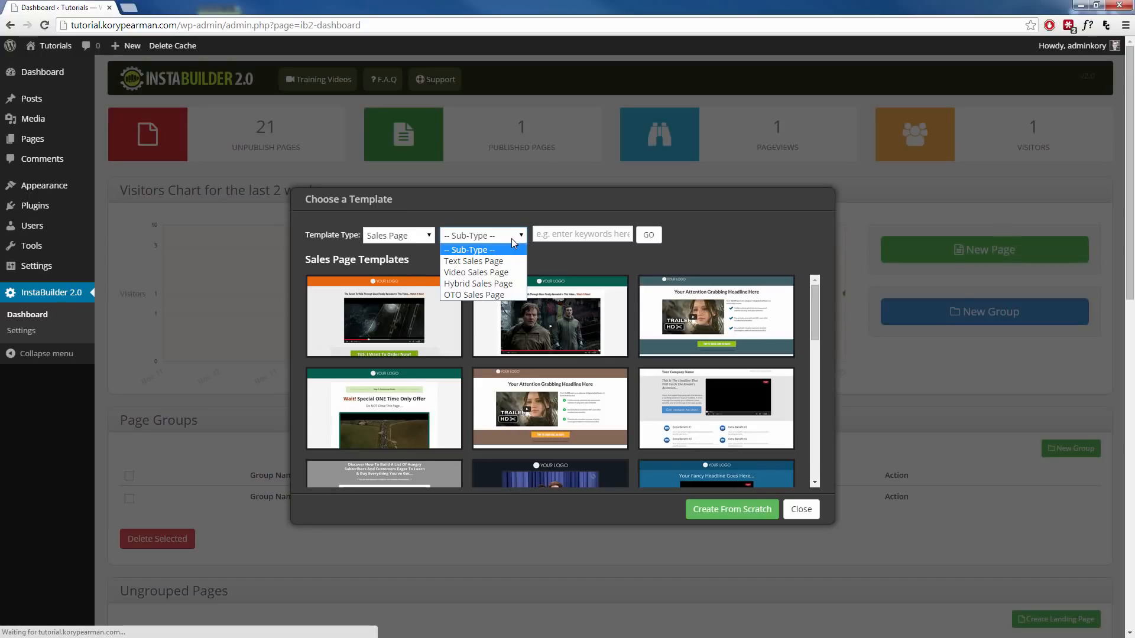
left_click(500, 273)
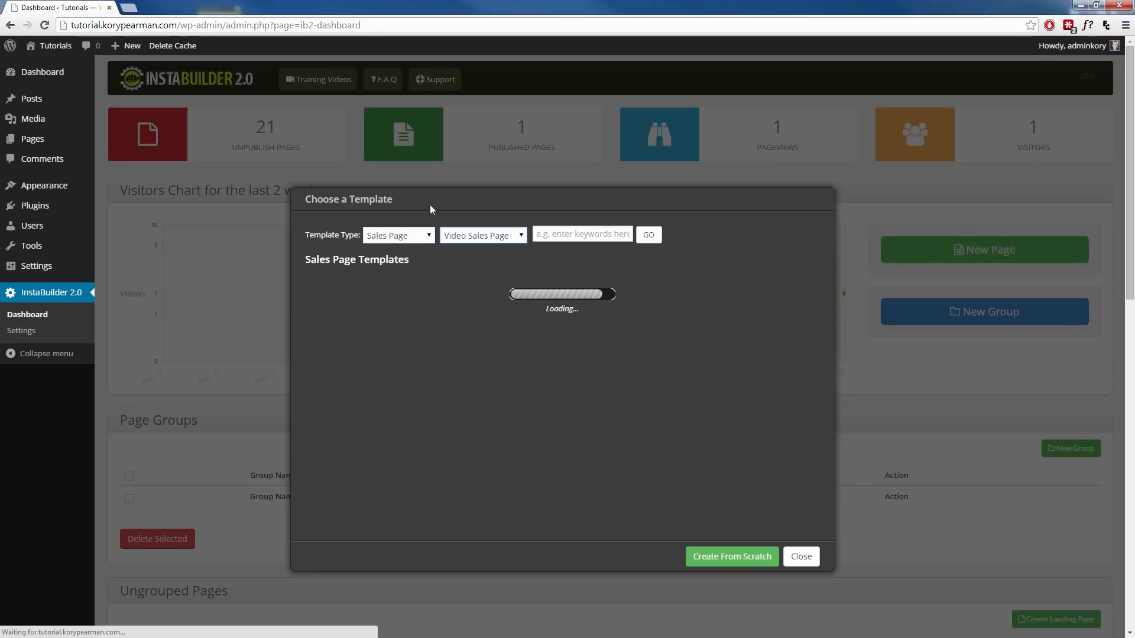
Create the page from the light-background video sales template headlined "Discover How To Build A List Of Hungry Subscribers"
mouse_move(548, 287)
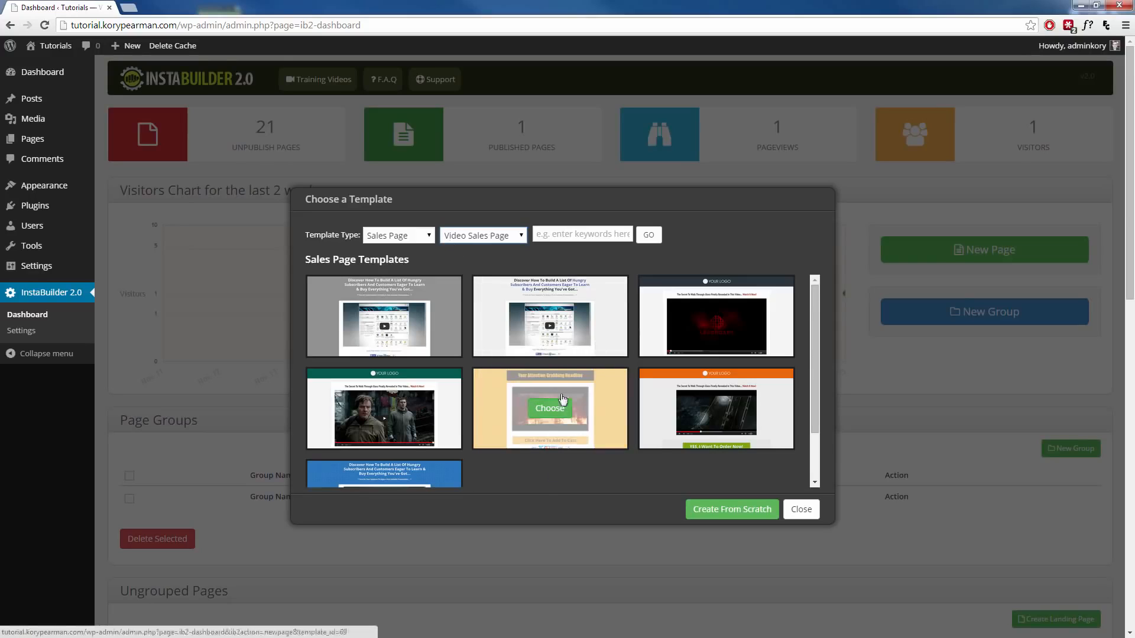
scroll(490, 399, "down", 2)
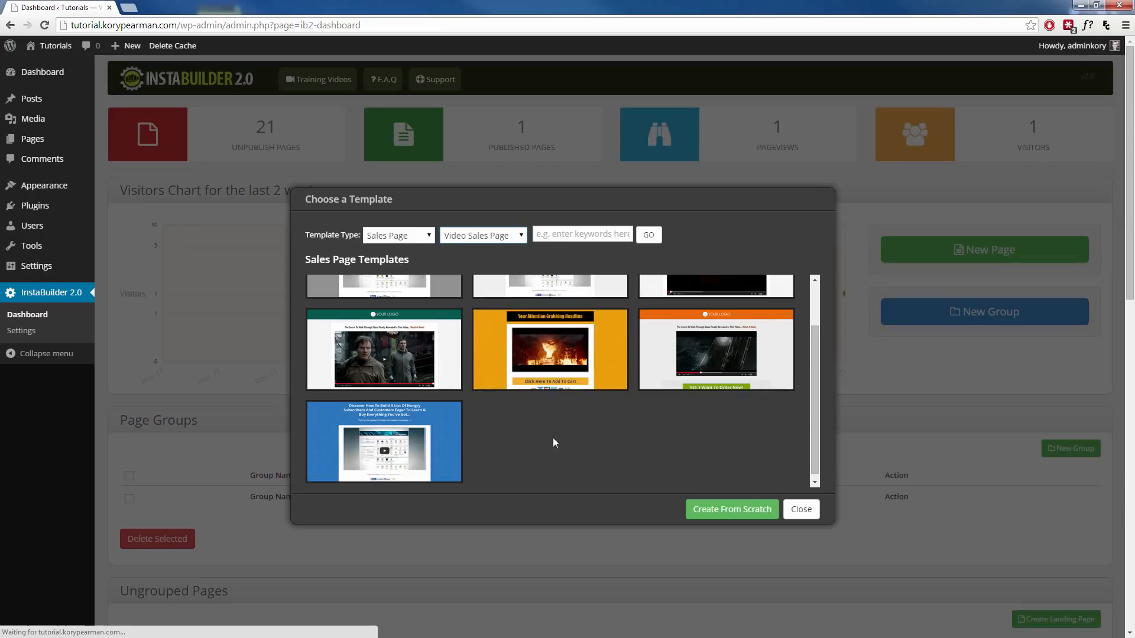
scroll(564, 438, "up", 2)
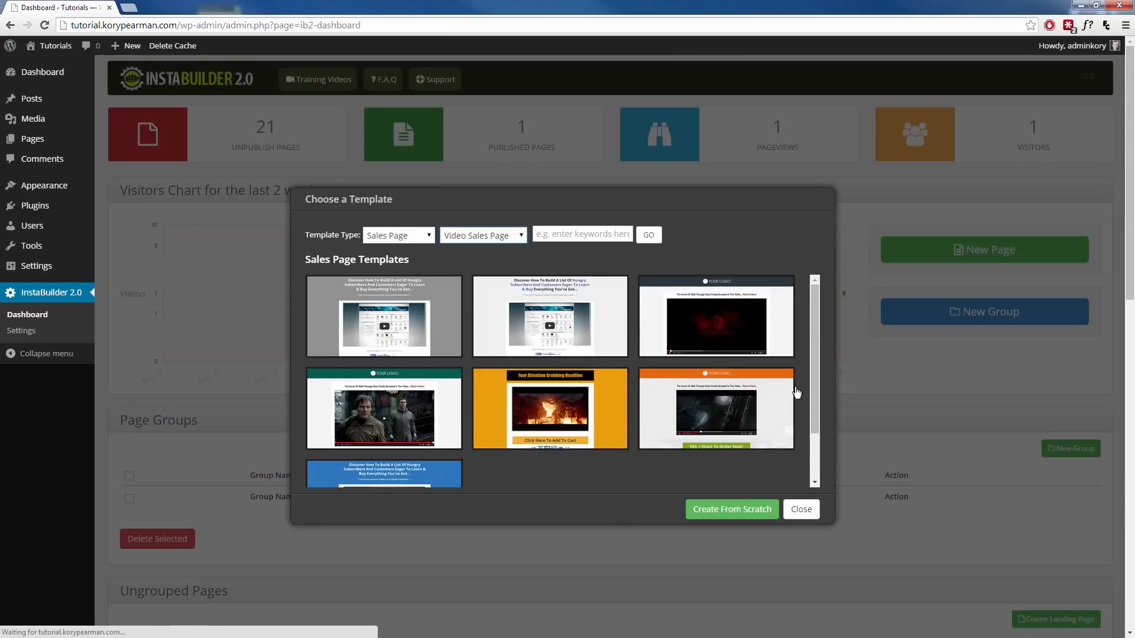
mouse_move(556, 319)
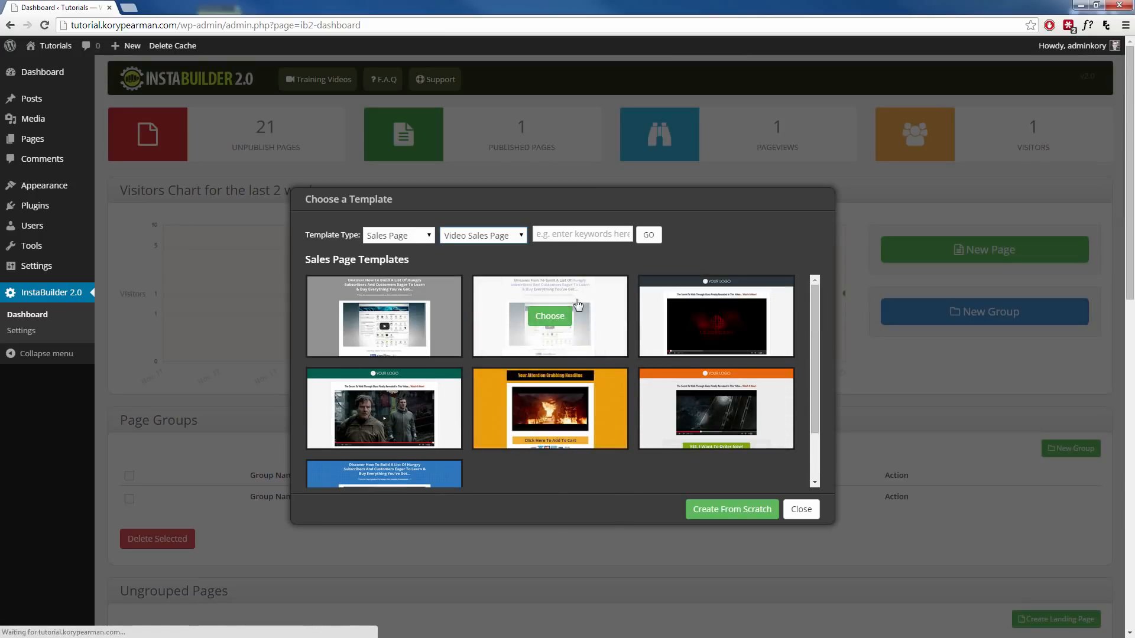
left_click(549, 317)
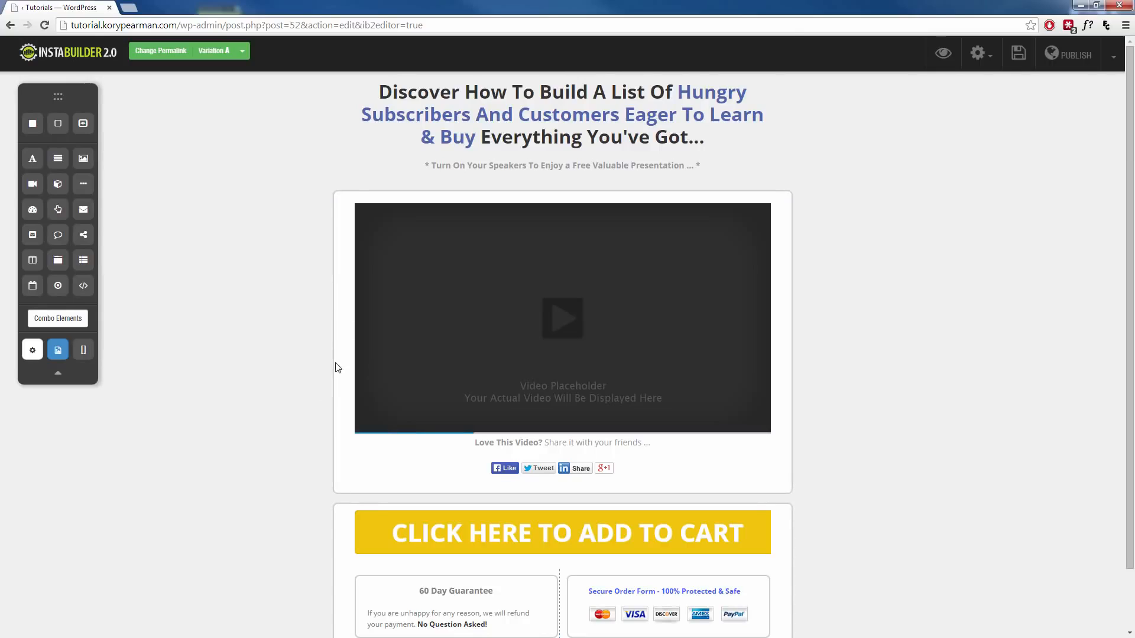
Replace the page's main headline with "Watch the video below to see how I made $15,000 in my first month online!"
scroll(338, 367, "down", 2)
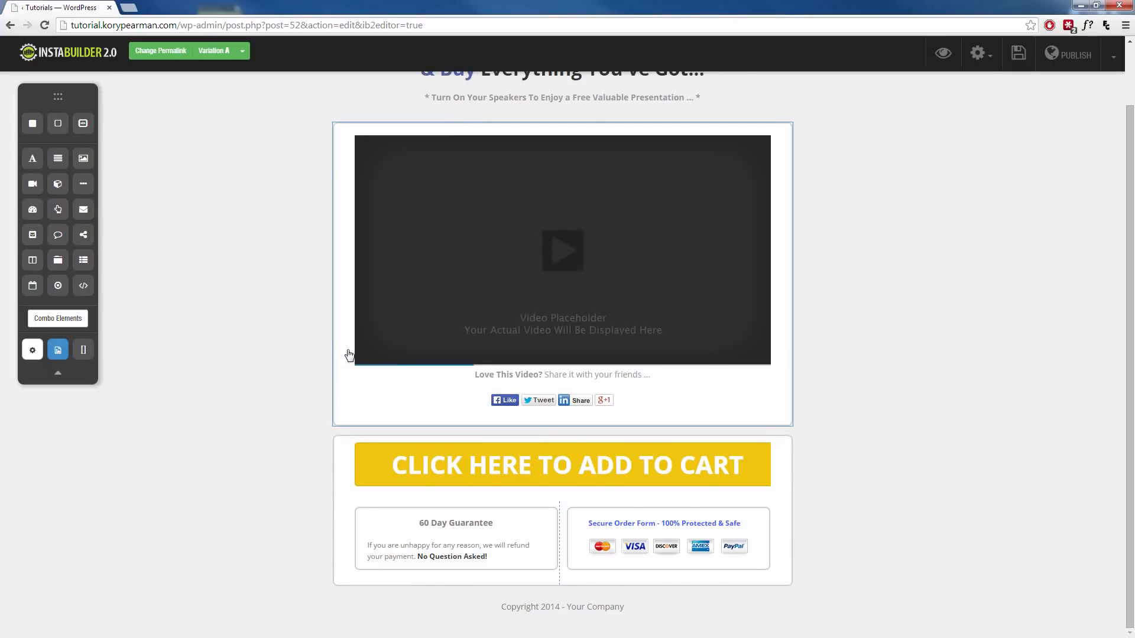
scroll(349, 354, "up", 2)
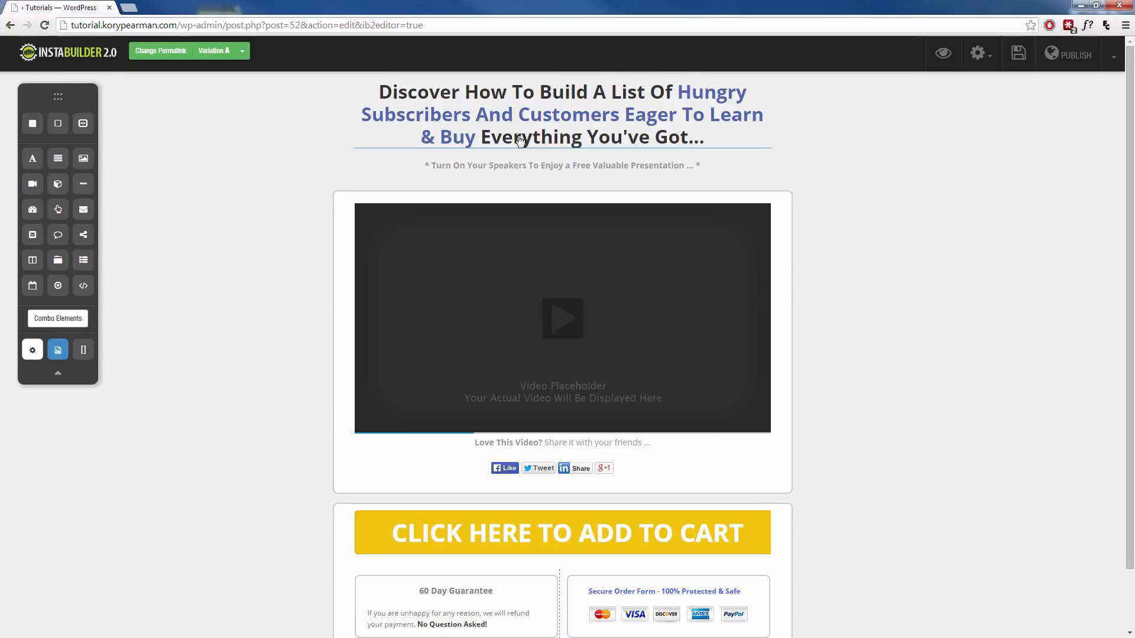
left_click(575, 126)
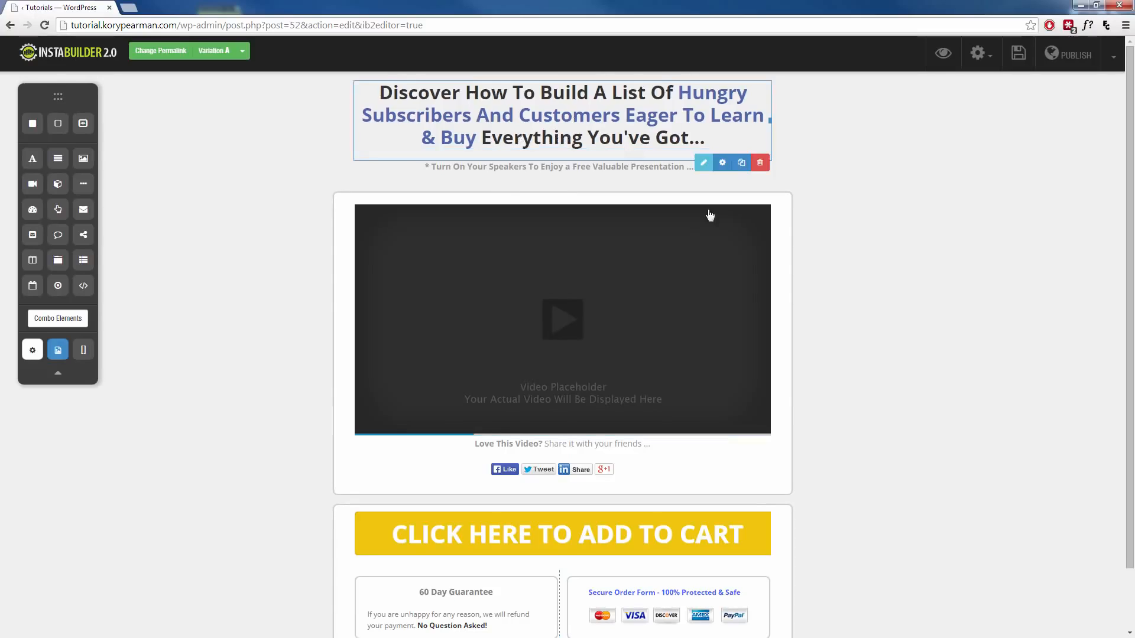
left_click(702, 165)
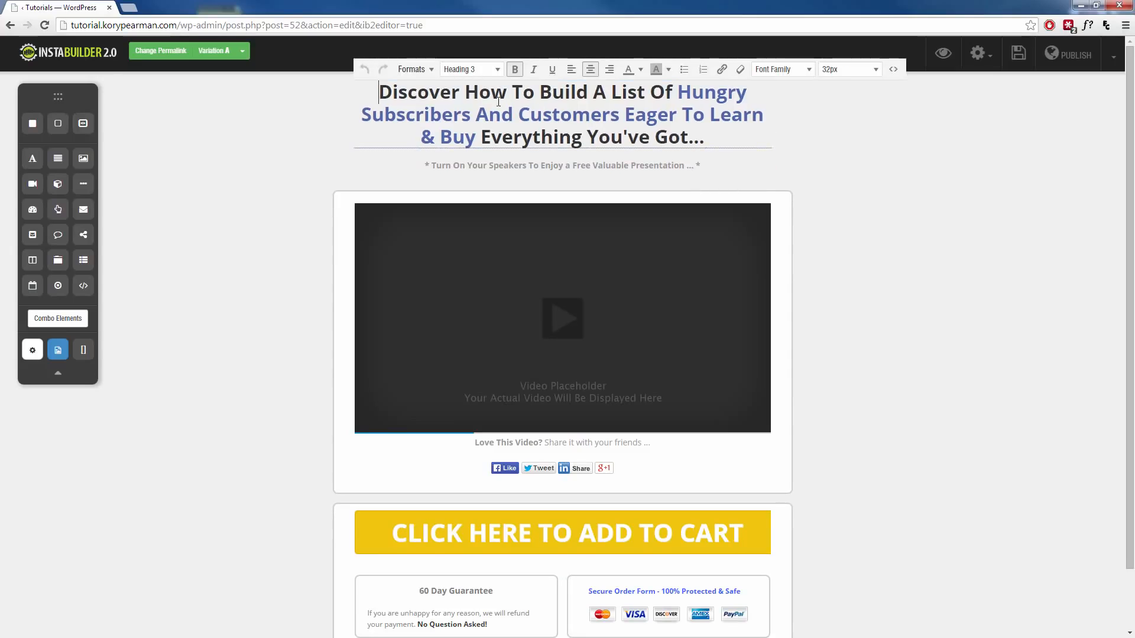
left_click_drag(502, 115, 560, 117)
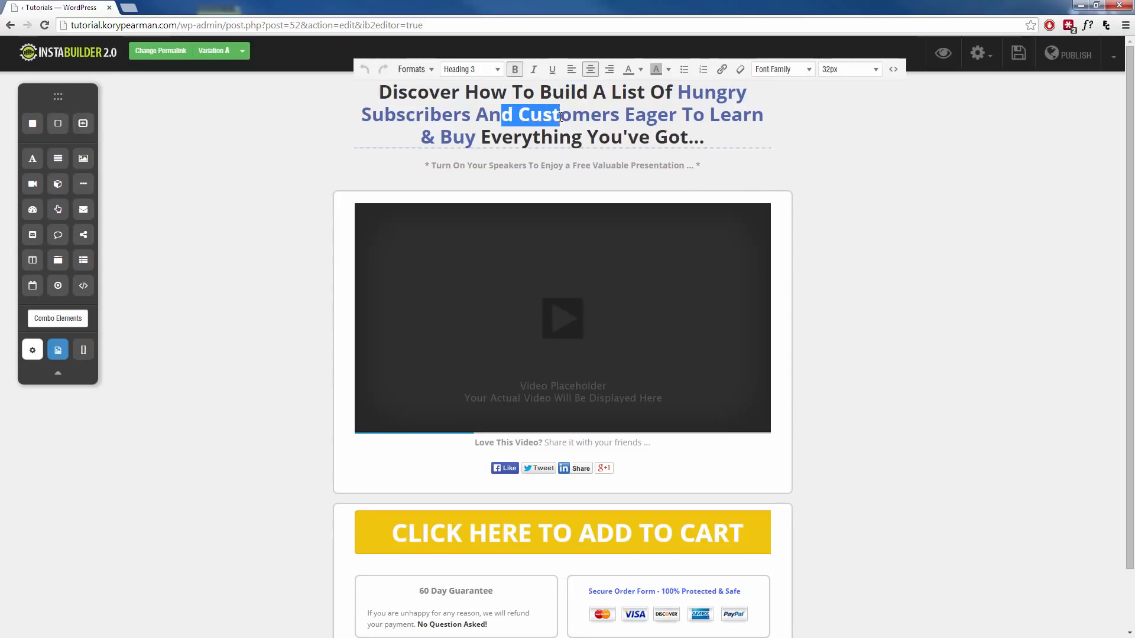
left_click(703, 140)
key("ctrl+a")
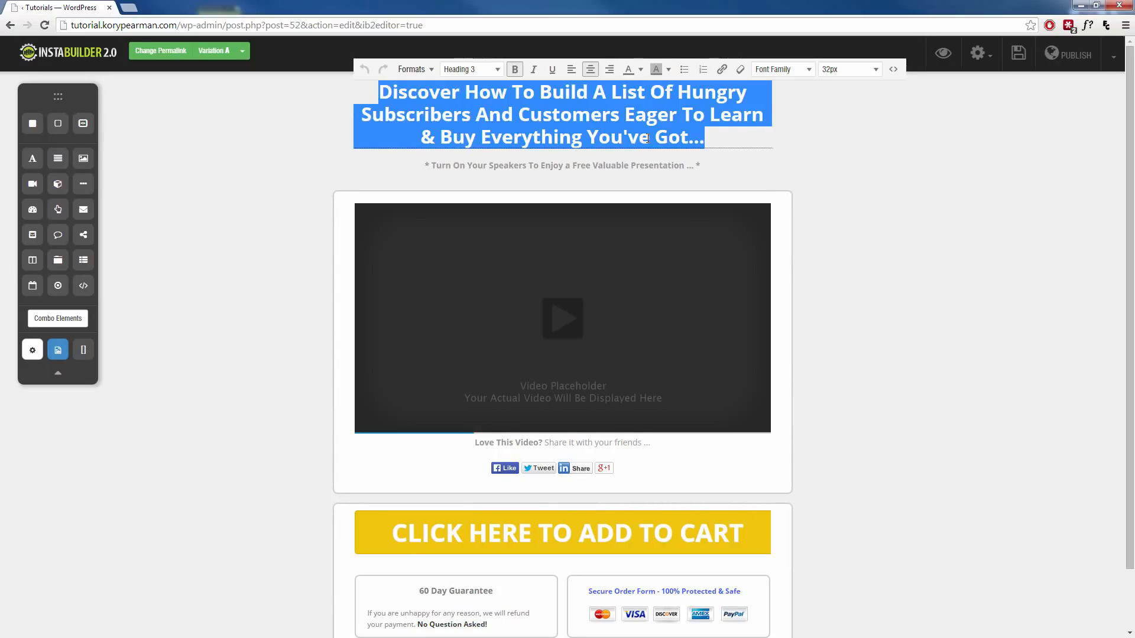
type("Watch the video below to see how I made $15,000 in my first month online!")
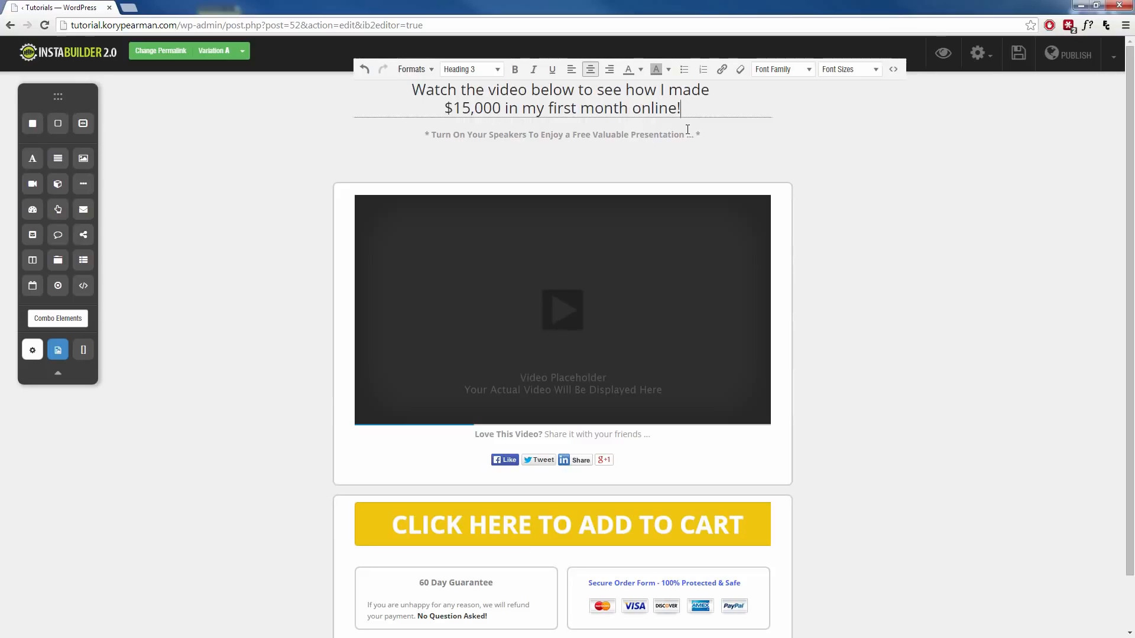
left_click(287, 286)
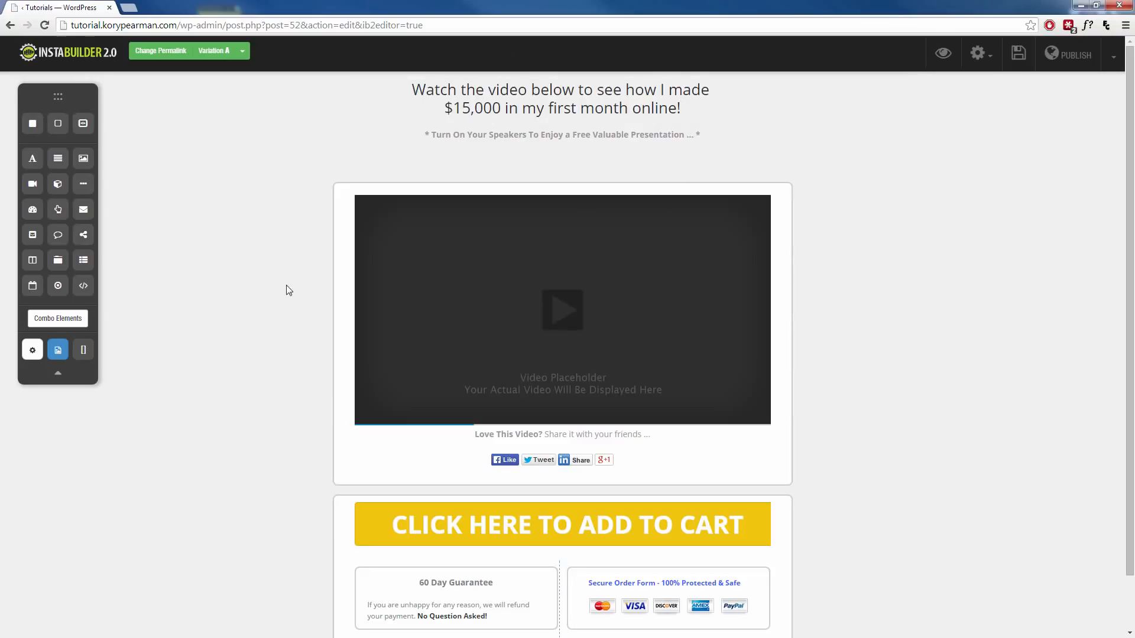
Format the whole headline as Heading 2 and remove the line break before "$15,000"
left_click(641, 111)
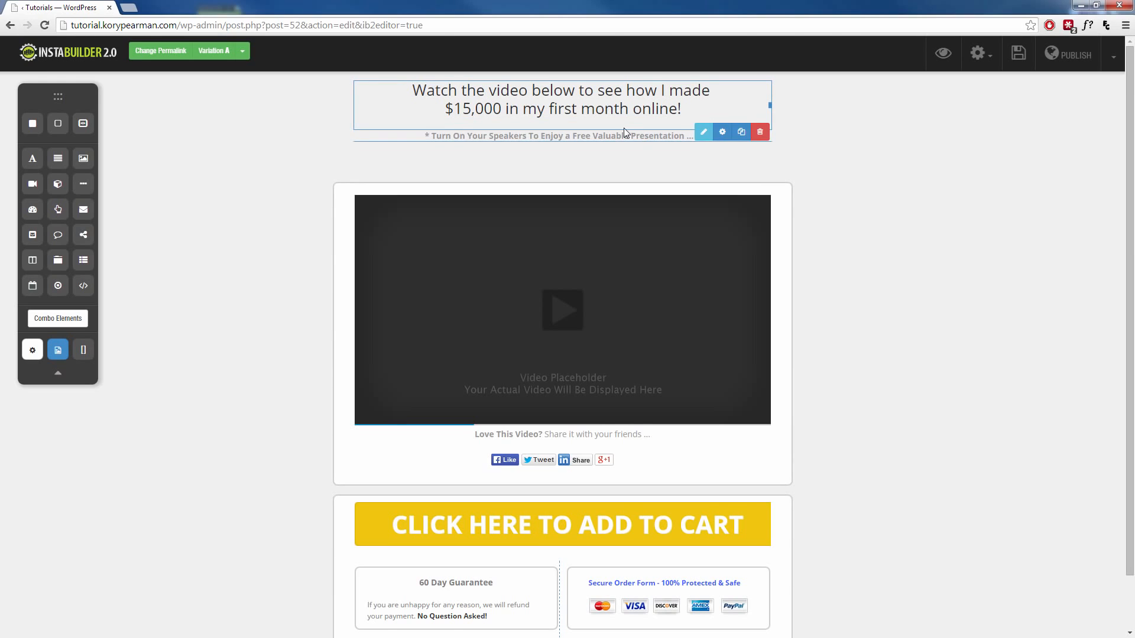
left_click(704, 132)
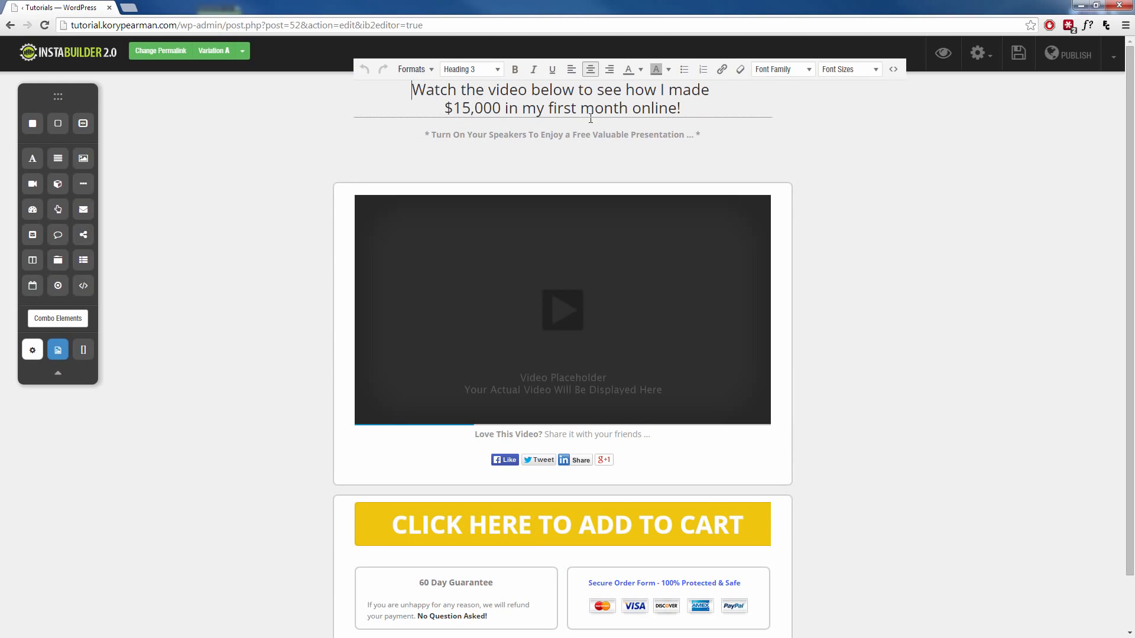
left_click_drag(685, 112, 416, 90)
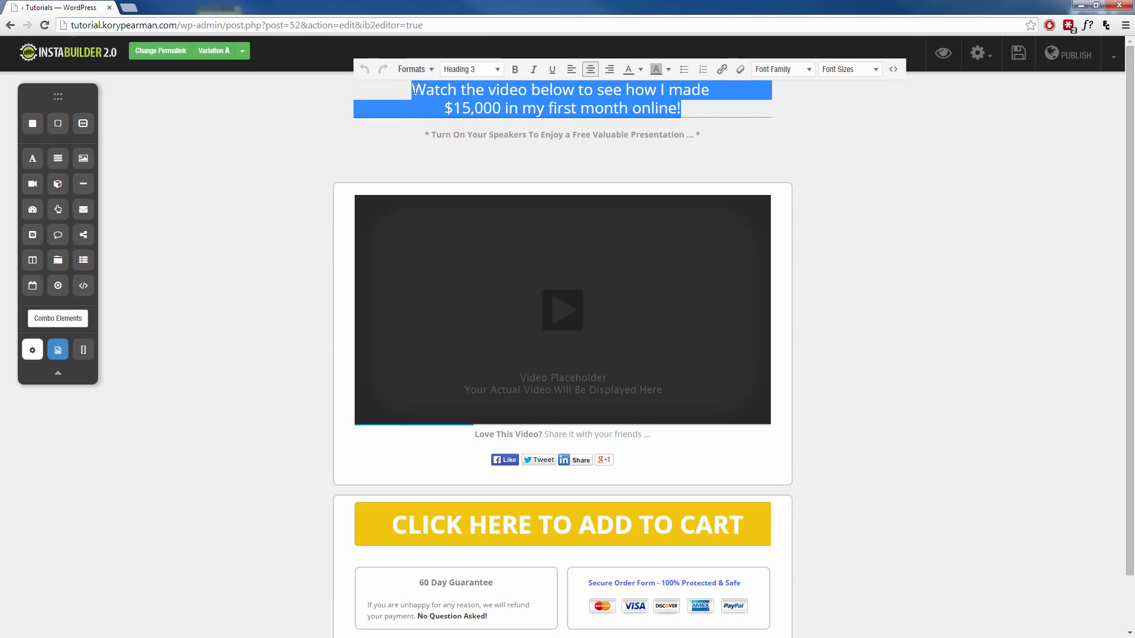
left_click(497, 69)
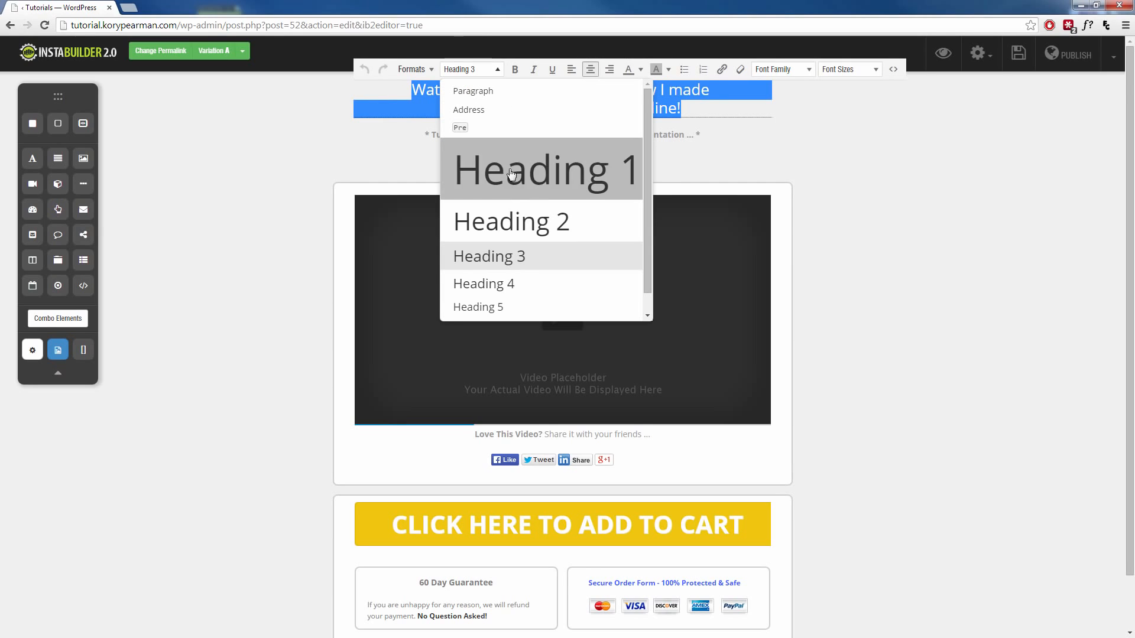
left_click(509, 219)
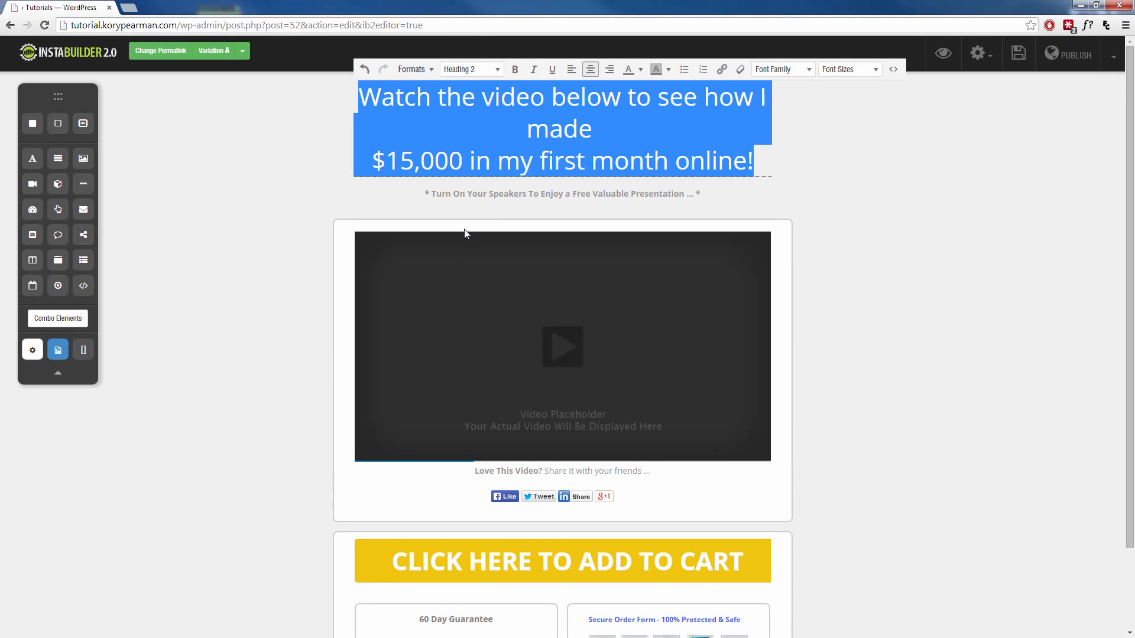
left_click(379, 161)
key("BackSpace")
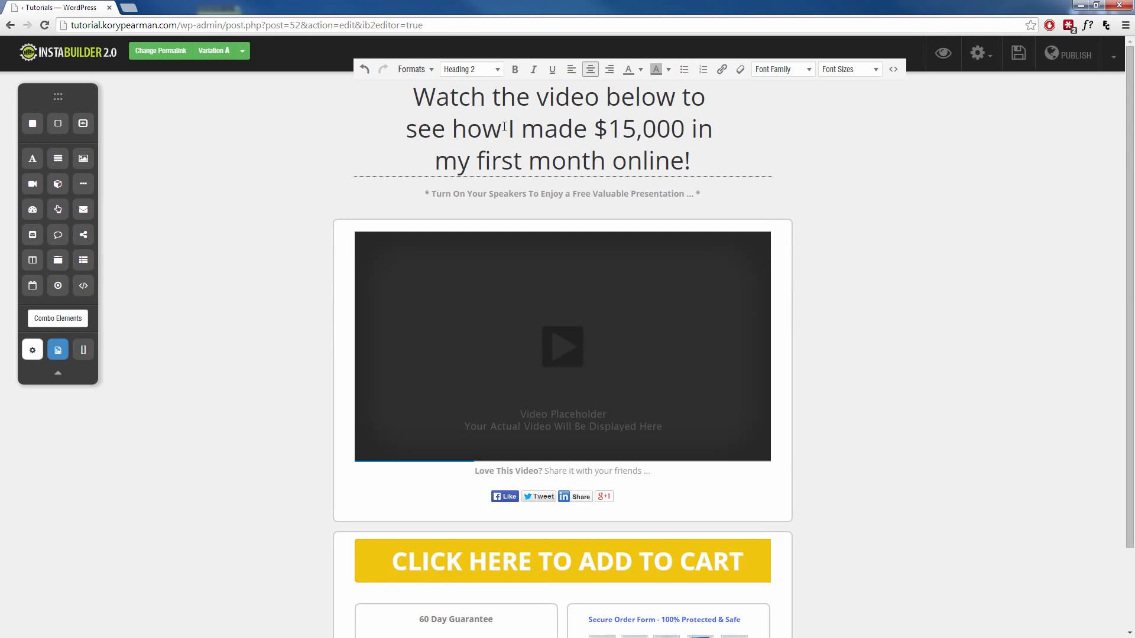
Colour the "$15,000" text in the headline red
left_click_drag(595, 130, 684, 130)
left_click(641, 70)
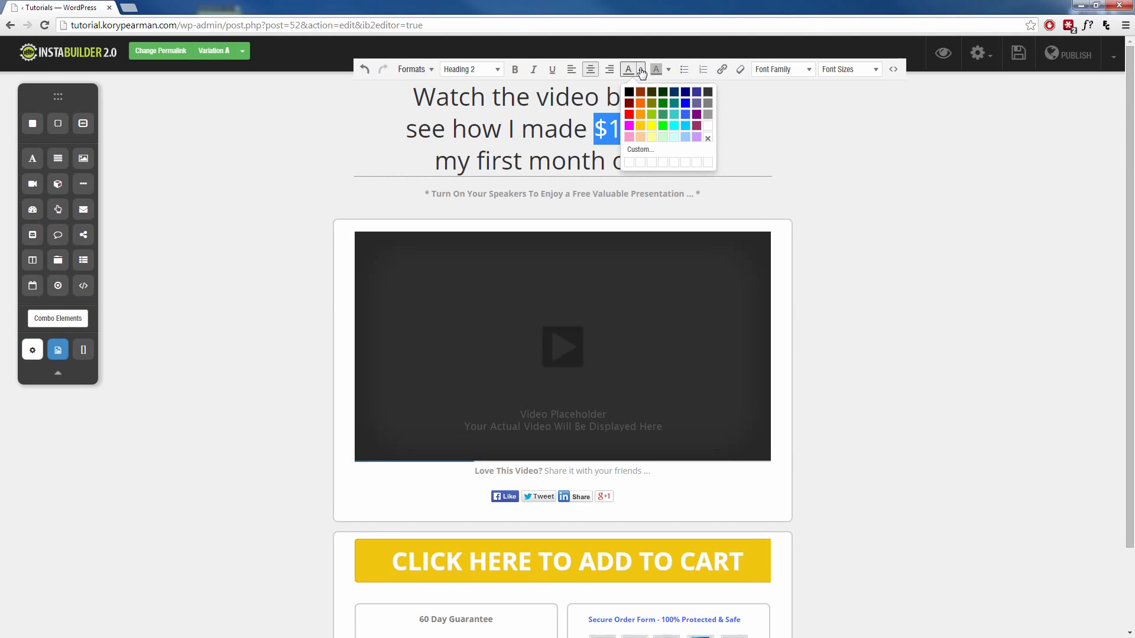
left_click(630, 115)
left_click(264, 232)
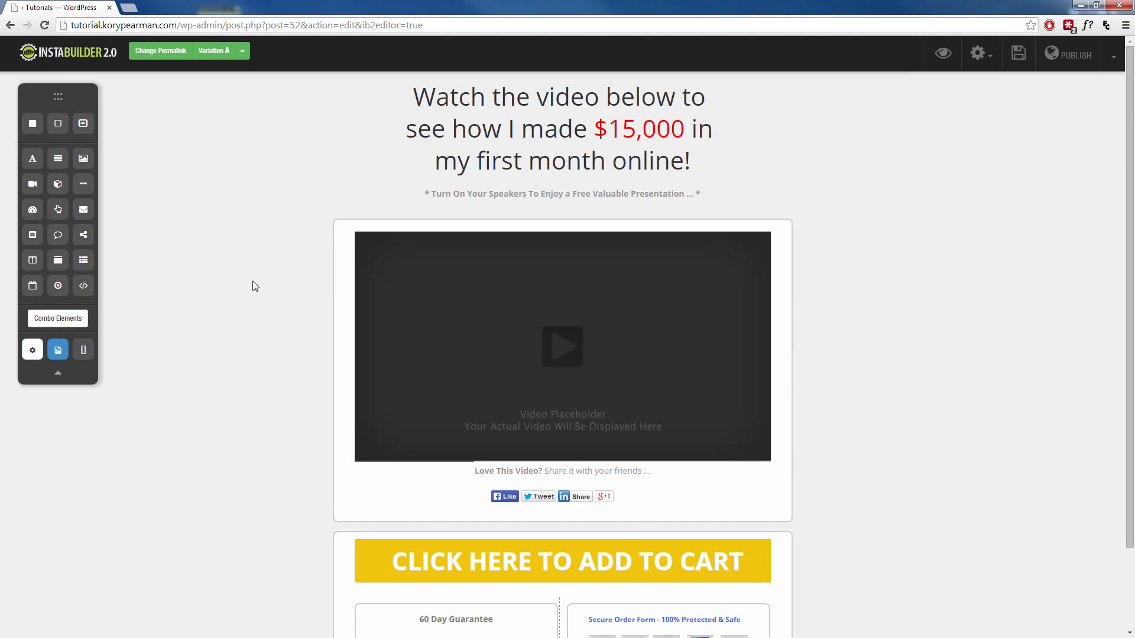
Delete the "Turn On Your Speakers To Enjoy a Free Valuable Presentation" text element below the headline
left_click(494, 196)
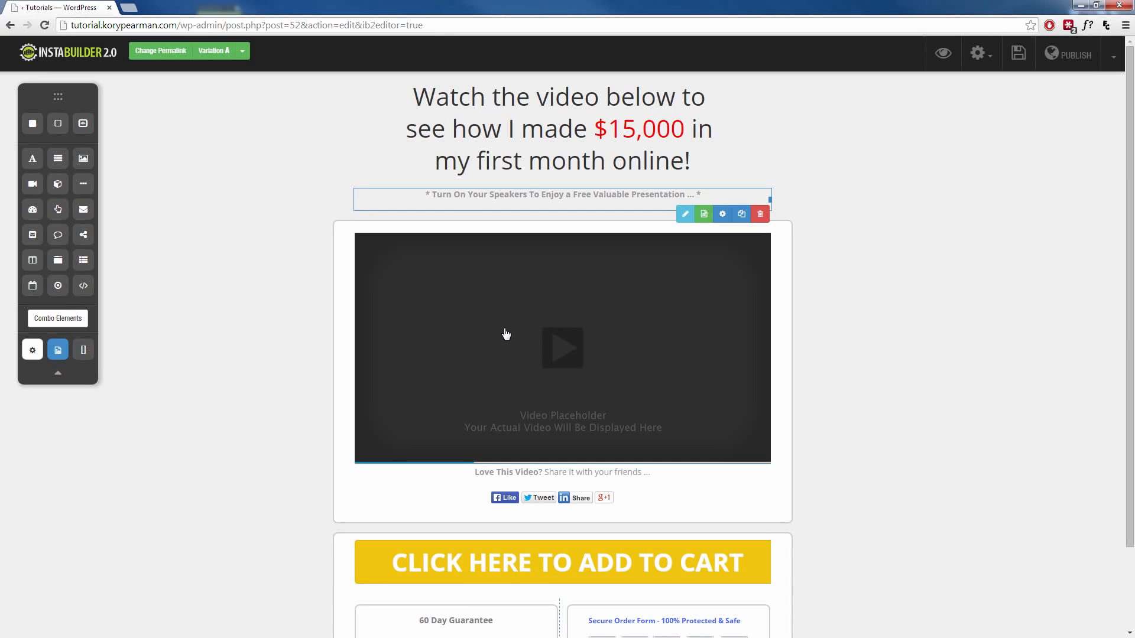
left_click(761, 215)
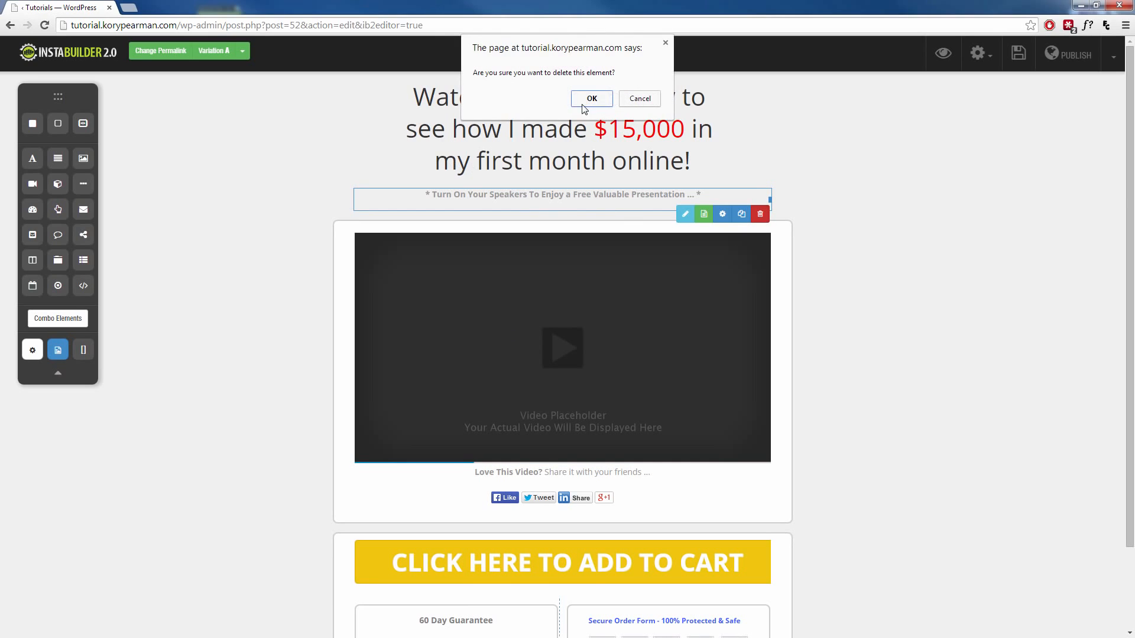
left_click(590, 97)
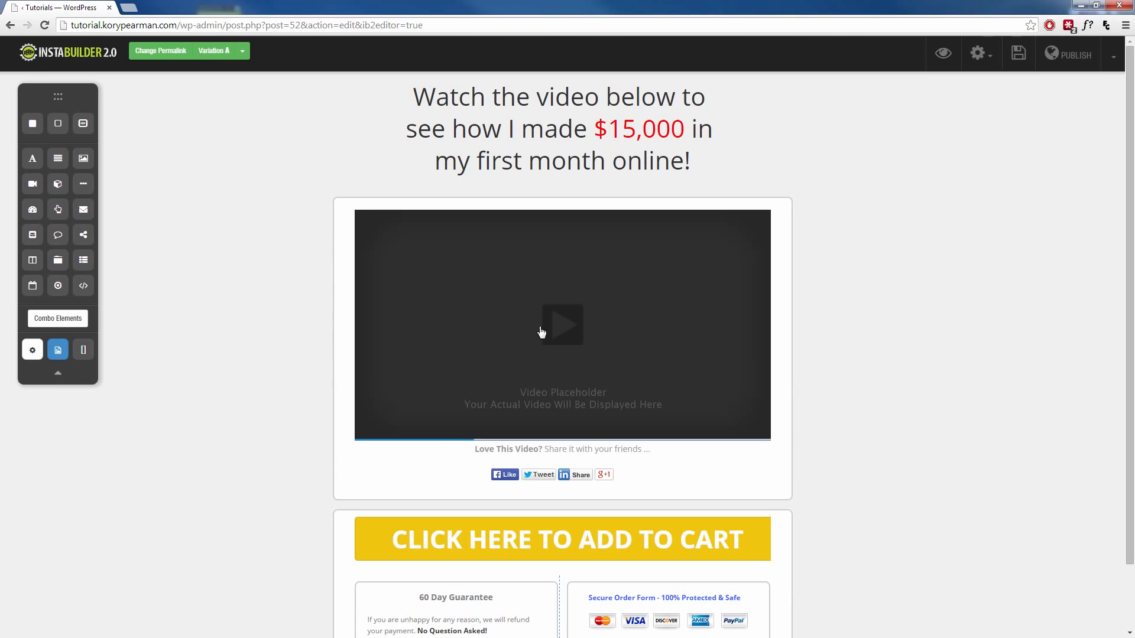
Check the video element's settings and the video types it offers, leaving the type as YouTube
mouse_move(504, 334)
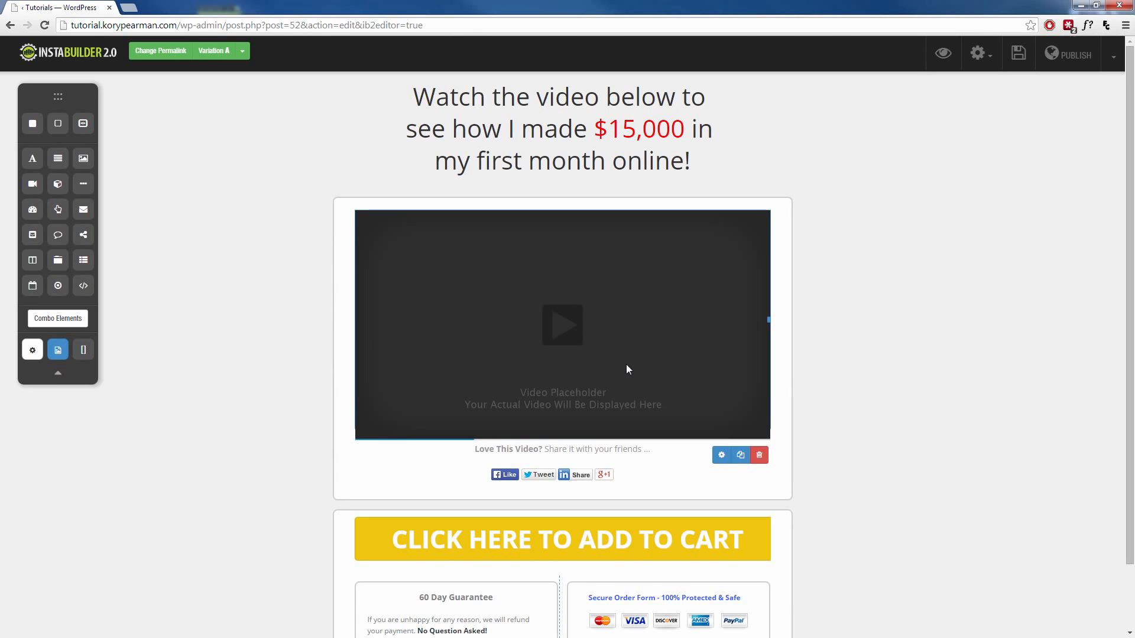
left_click(721, 456)
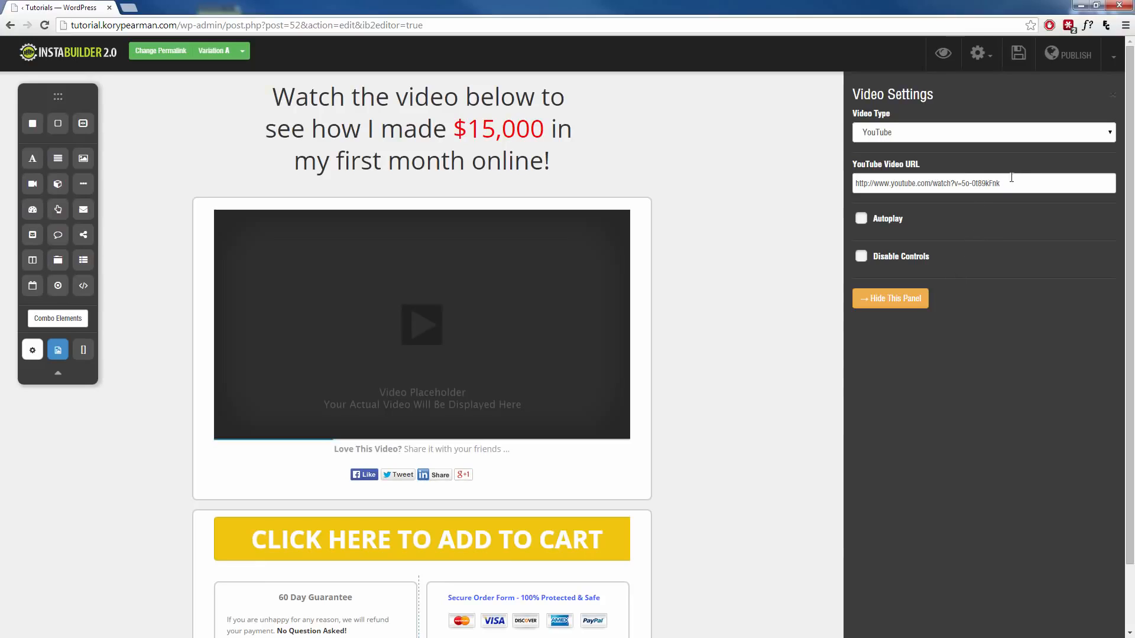
left_click(1013, 133)
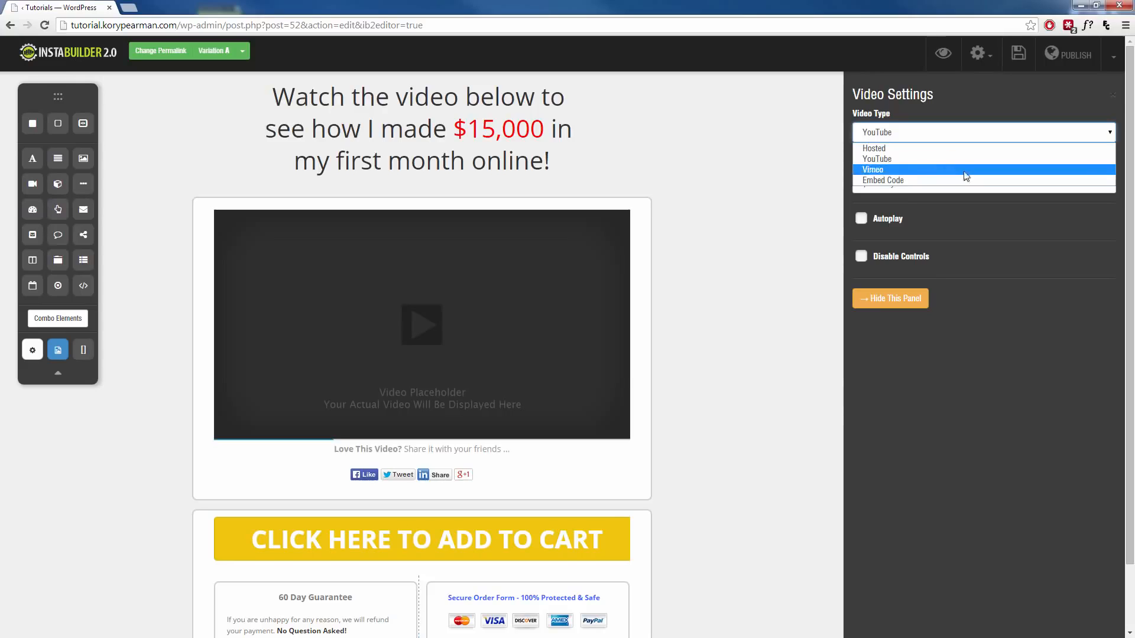
left_click(1002, 360)
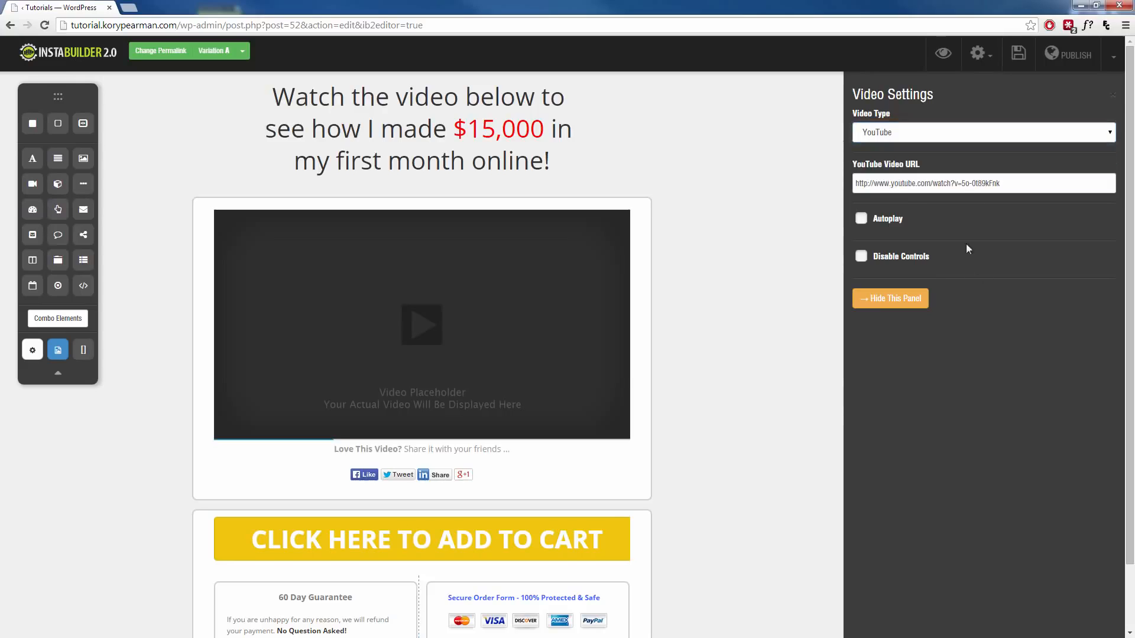
left_click(890, 299)
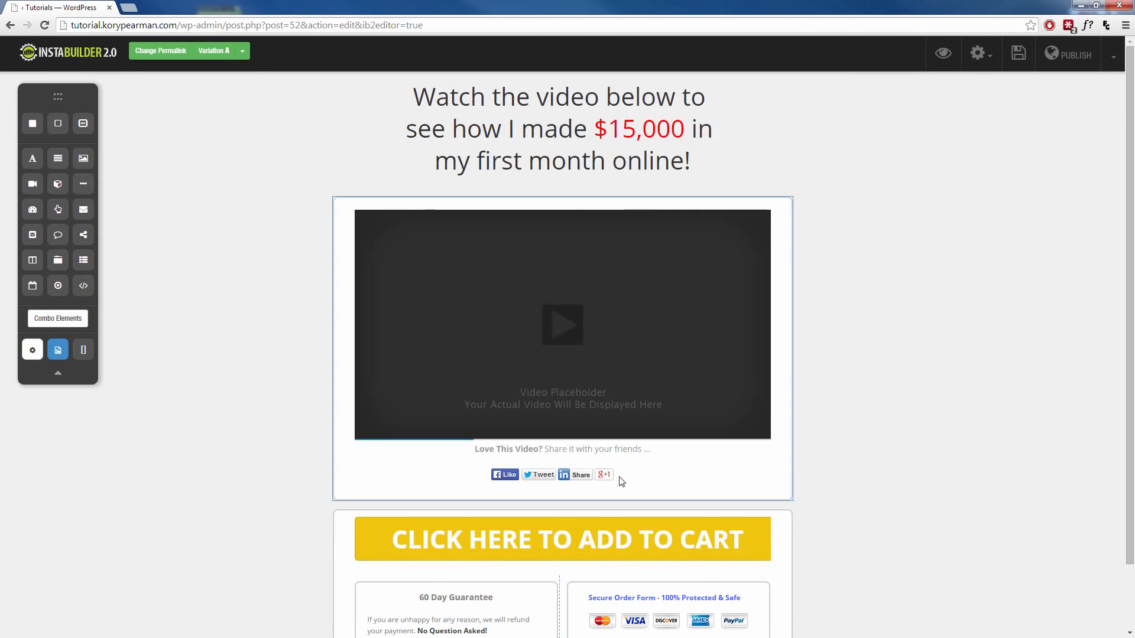
Narrow the "CLICK HERE TO ADD TO CART" button so that it fits closely around its text
scroll(621, 476, "down", 2)
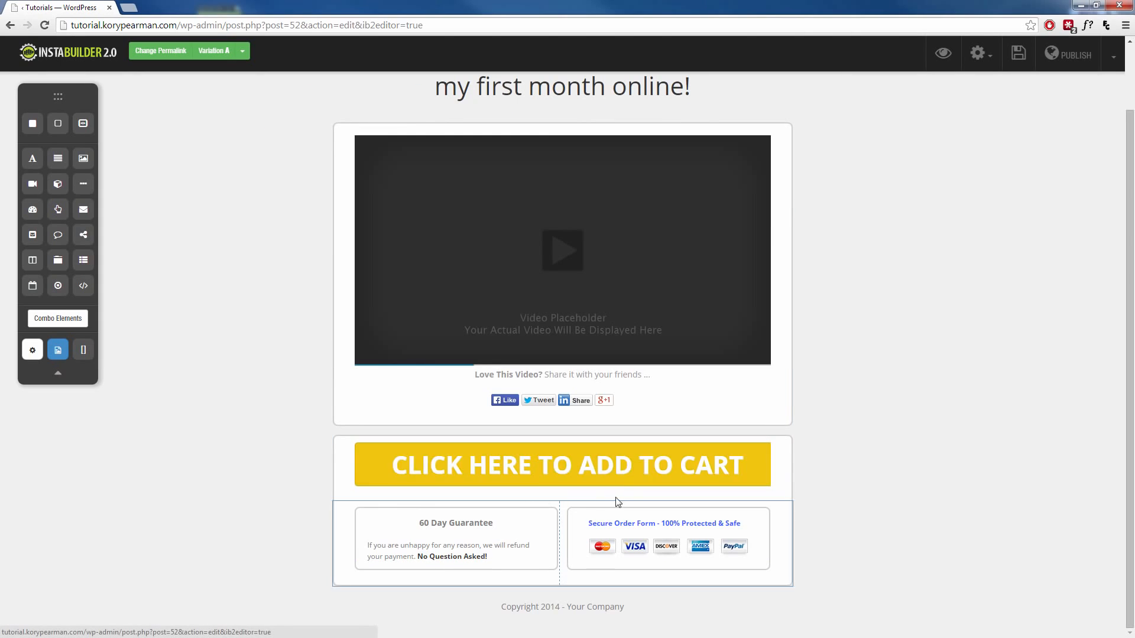
left_click(615, 469)
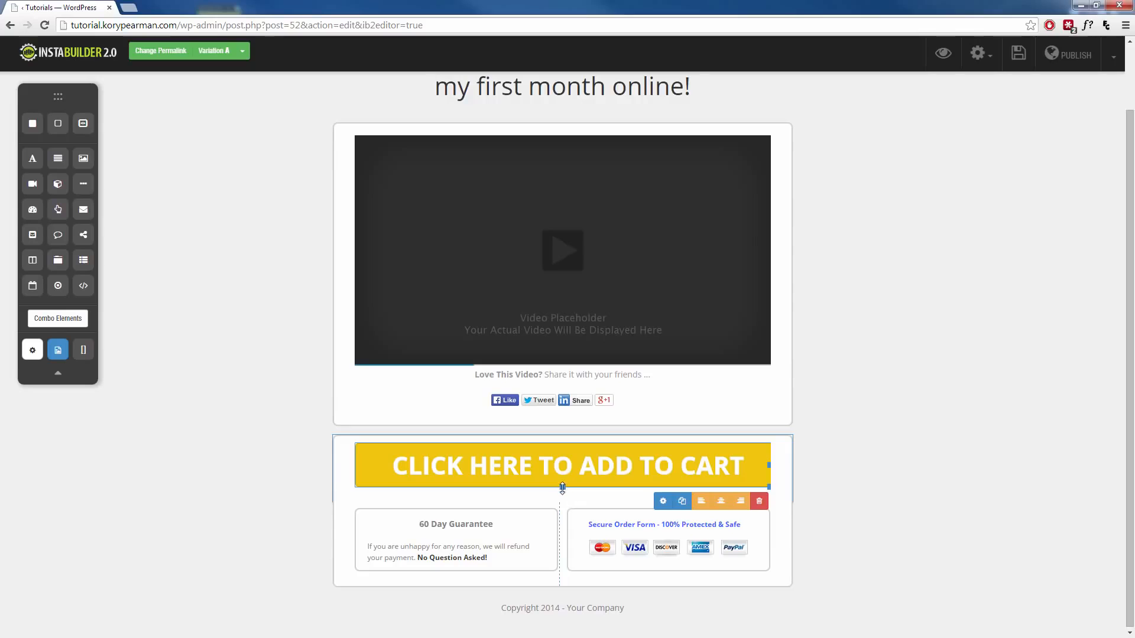
mouse_move(563, 488)
left_mouse_down()
mouse_move(563, 534)
mouse_move(564, 499)
left_mouse_up()
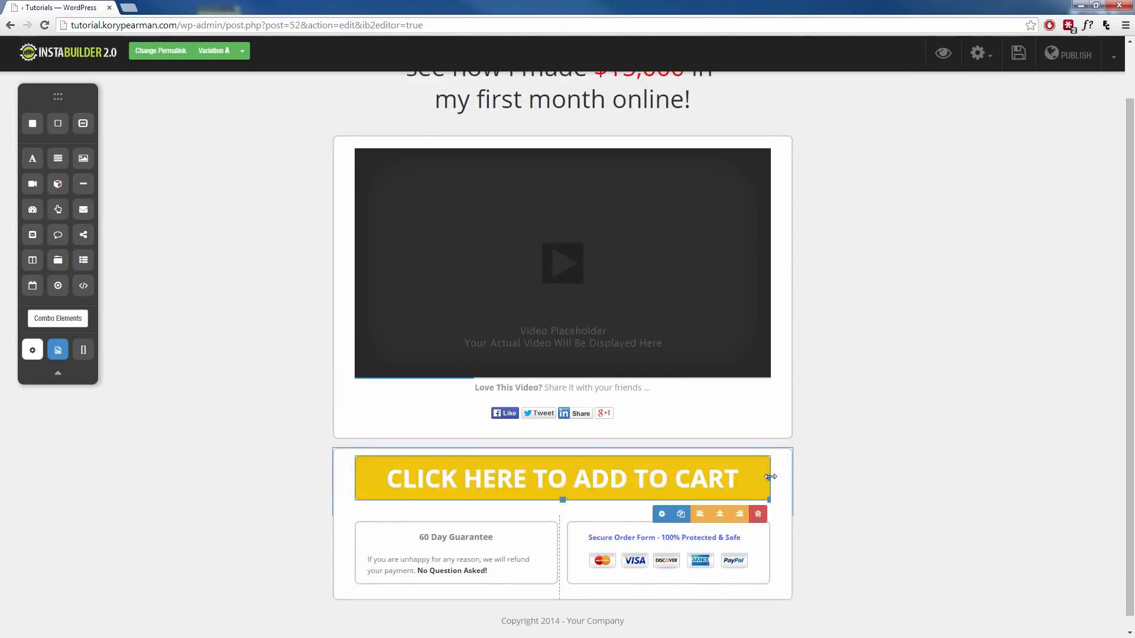
left_click_drag(768, 477, 737, 486)
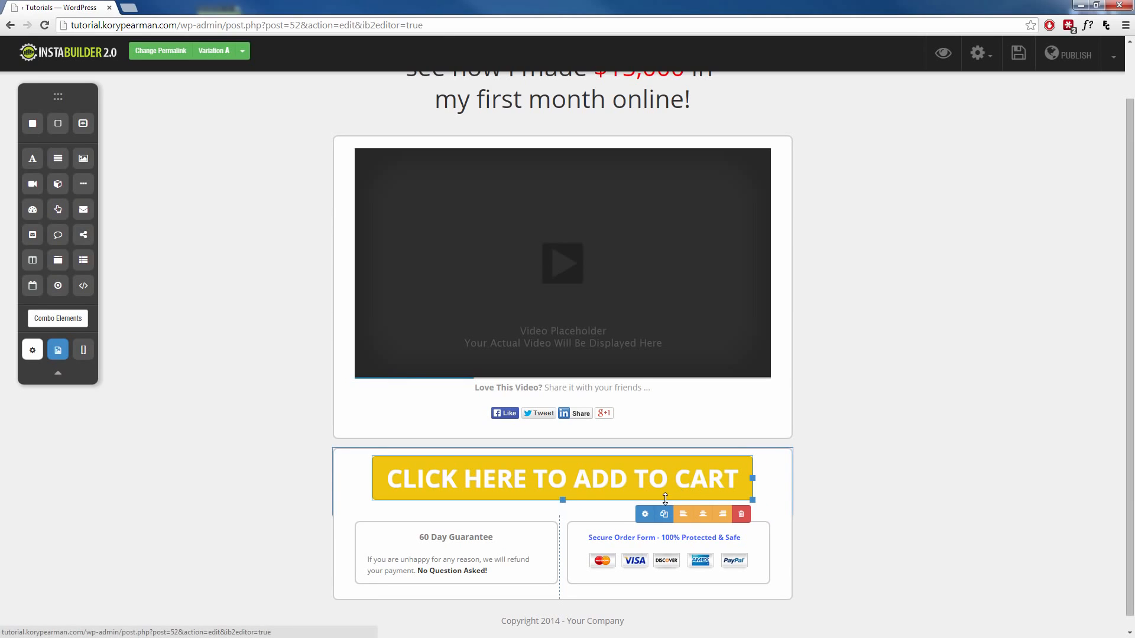
left_click(645, 514)
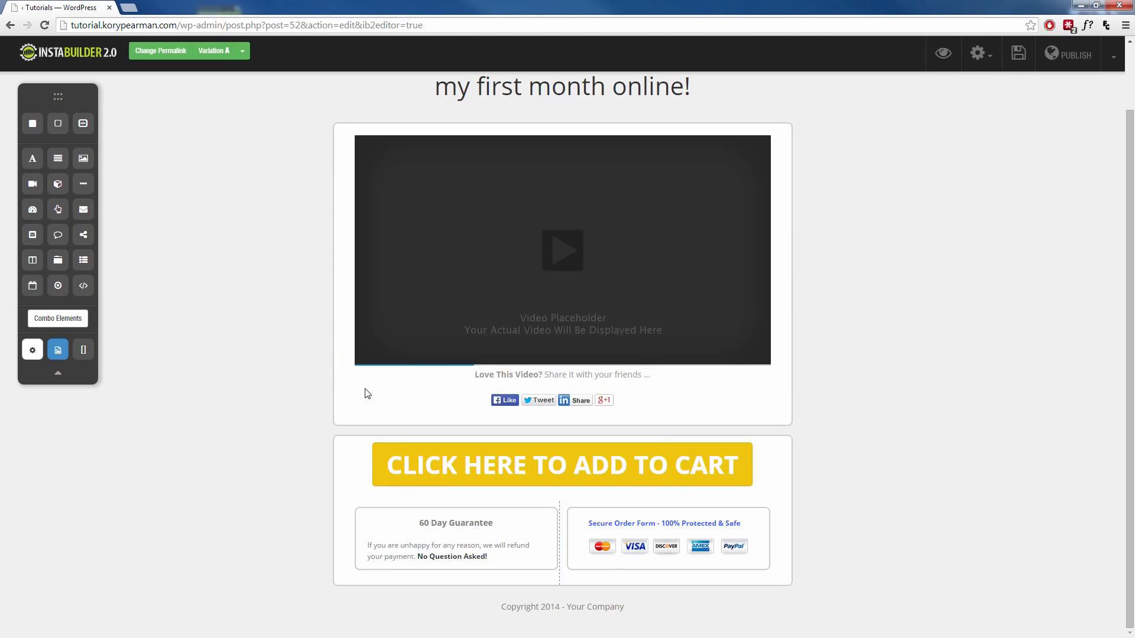
scroll(369, 319, "up", 2)
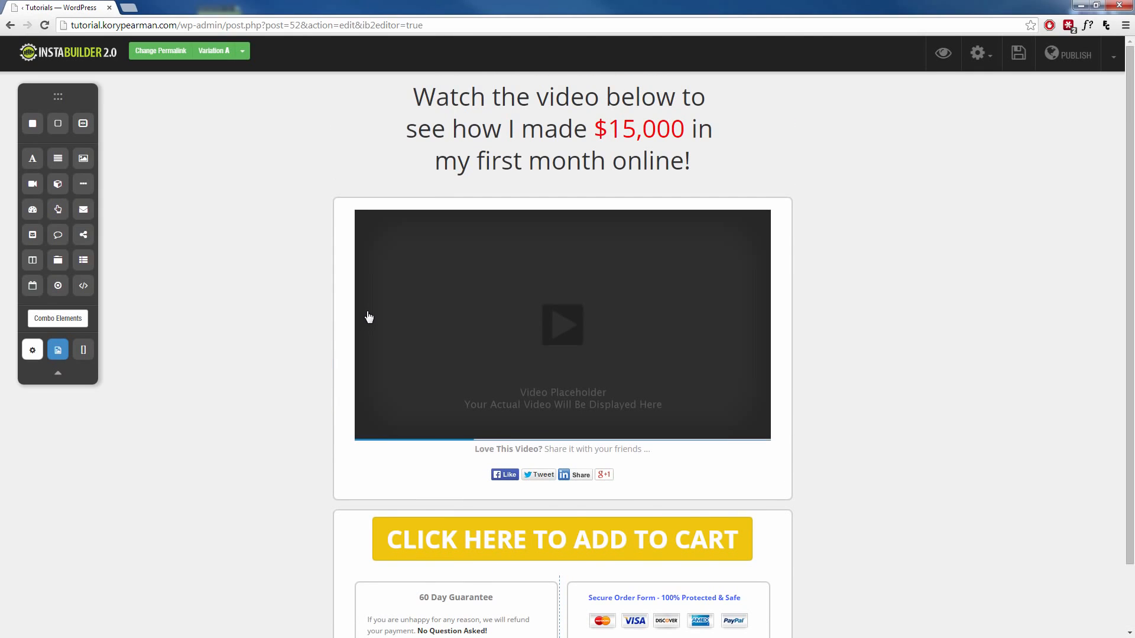
Add a text element below the social share buttons and a two-column element beneath it
scroll(368, 318, "down", 2)
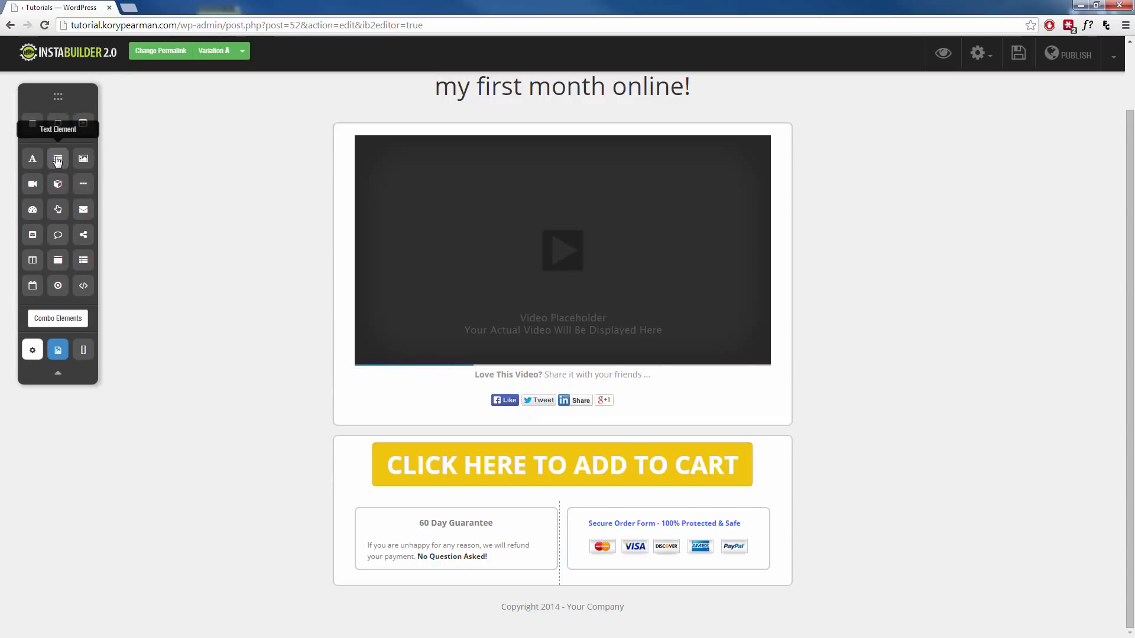
left_click_drag(57, 161, 558, 435)
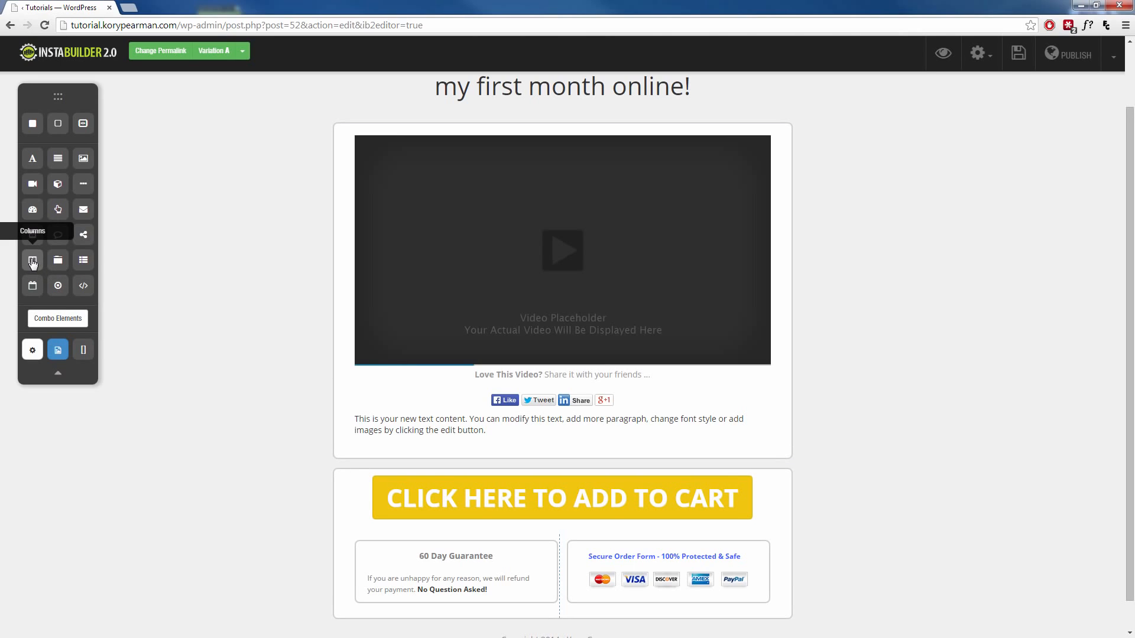
left_click_drag(33, 263, 529, 444)
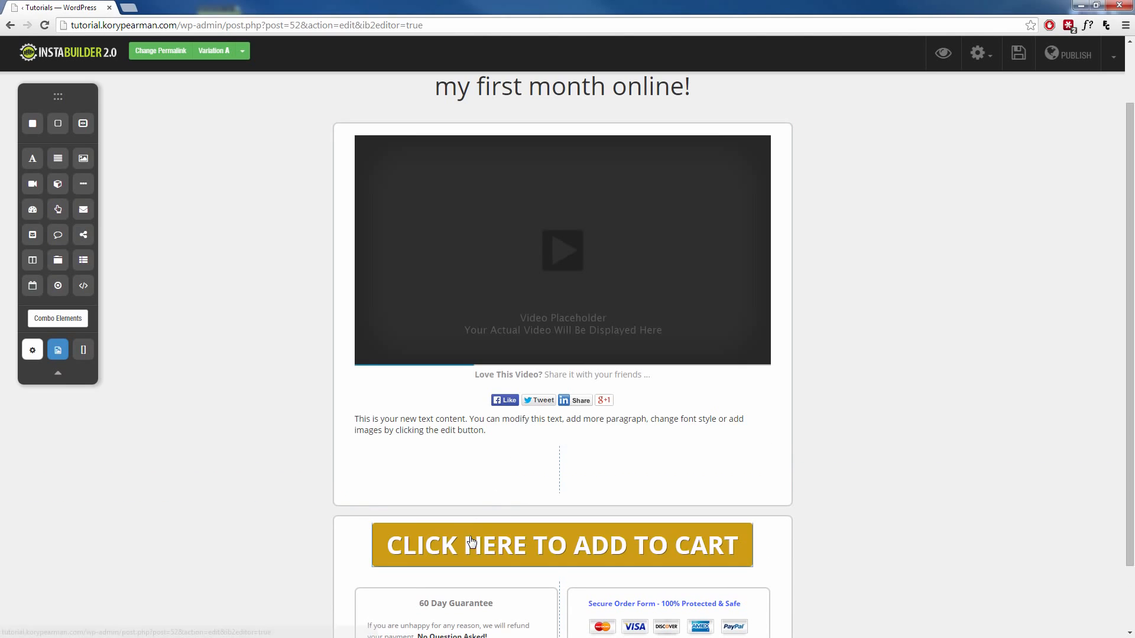
Try the new column element with three columns and a single column, and return it to two columns
mouse_move(571, 474)
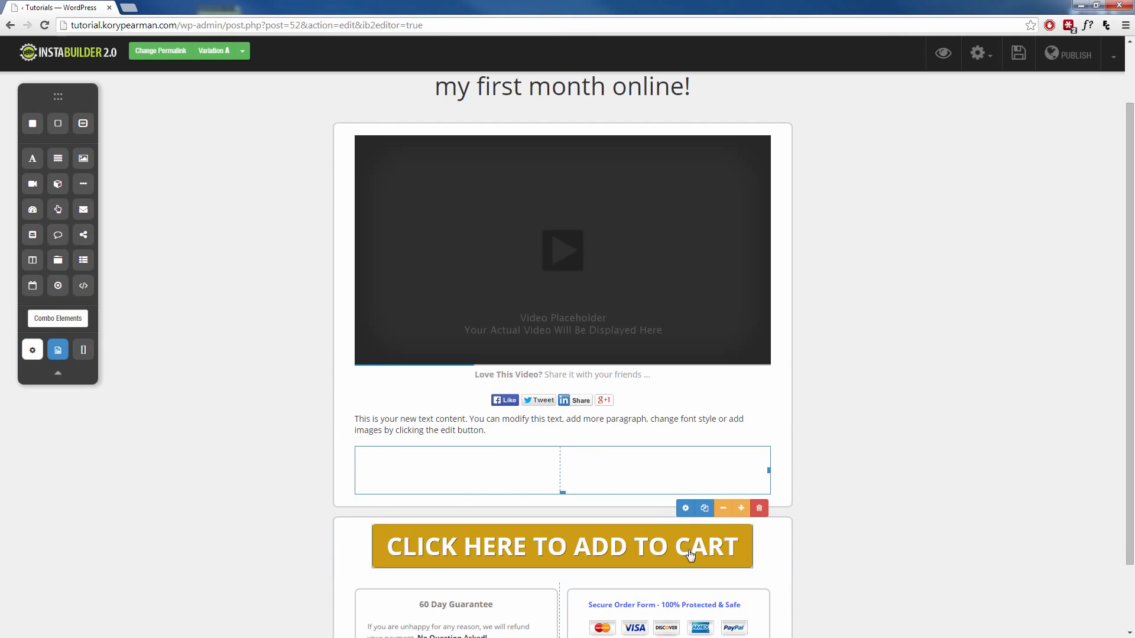
left_click(740, 509)
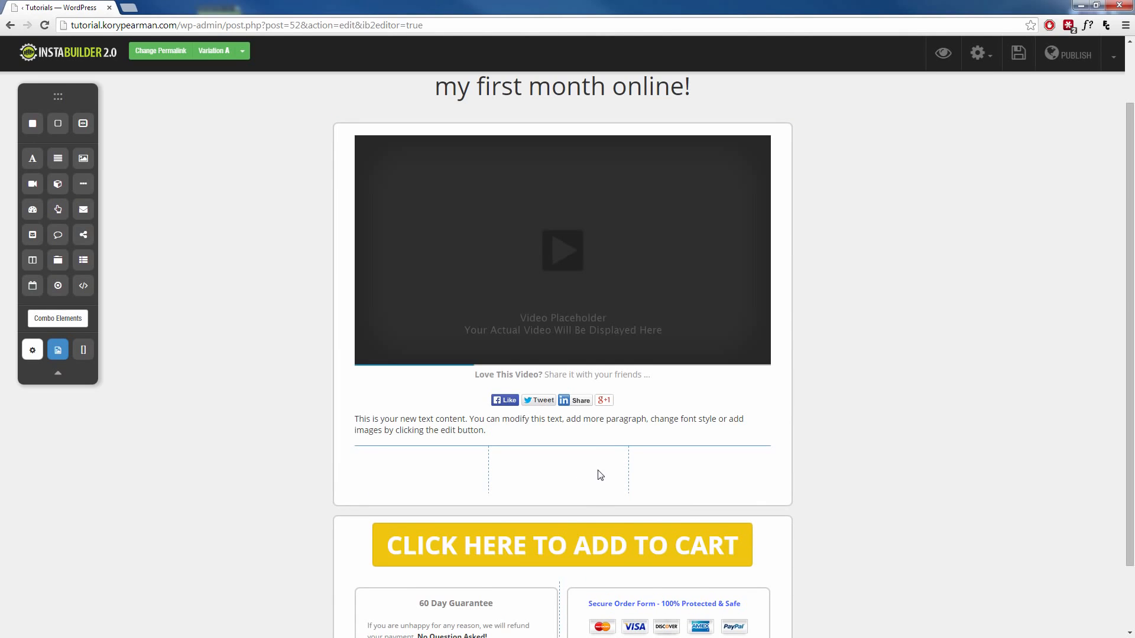
mouse_move(686, 491)
left_click(723, 511)
left_click(723, 511)
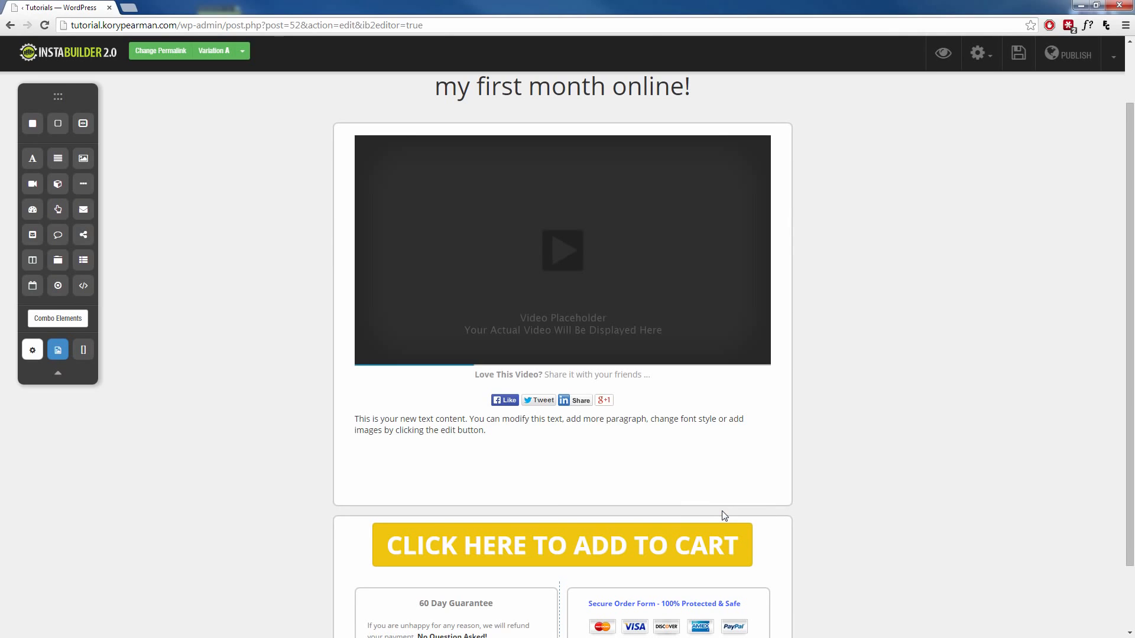
mouse_move(701, 467)
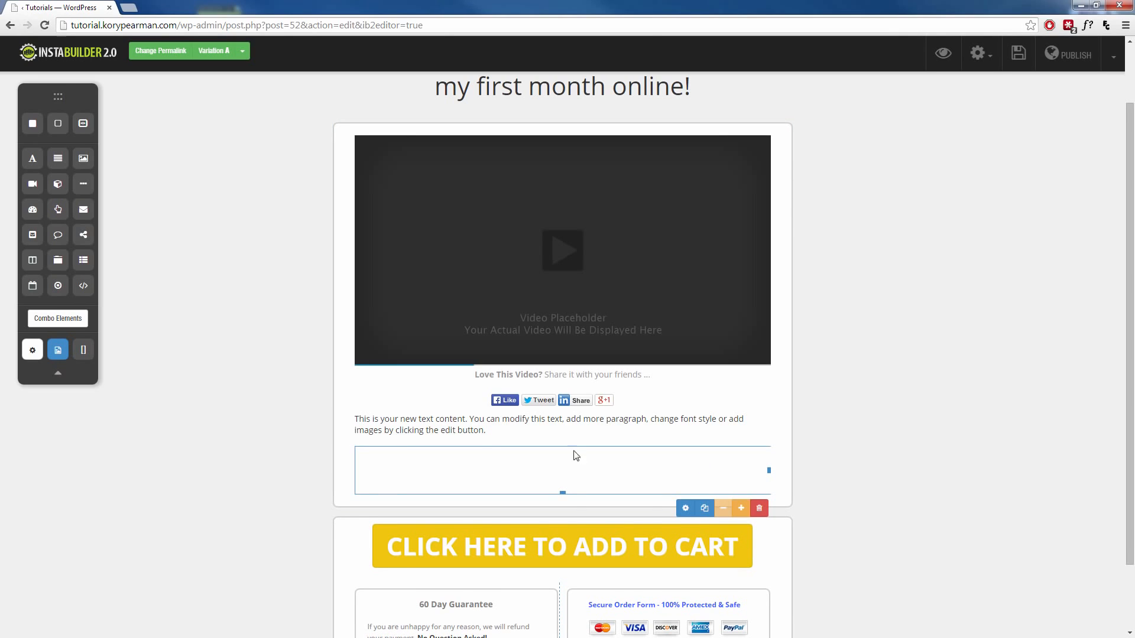
left_click(741, 509)
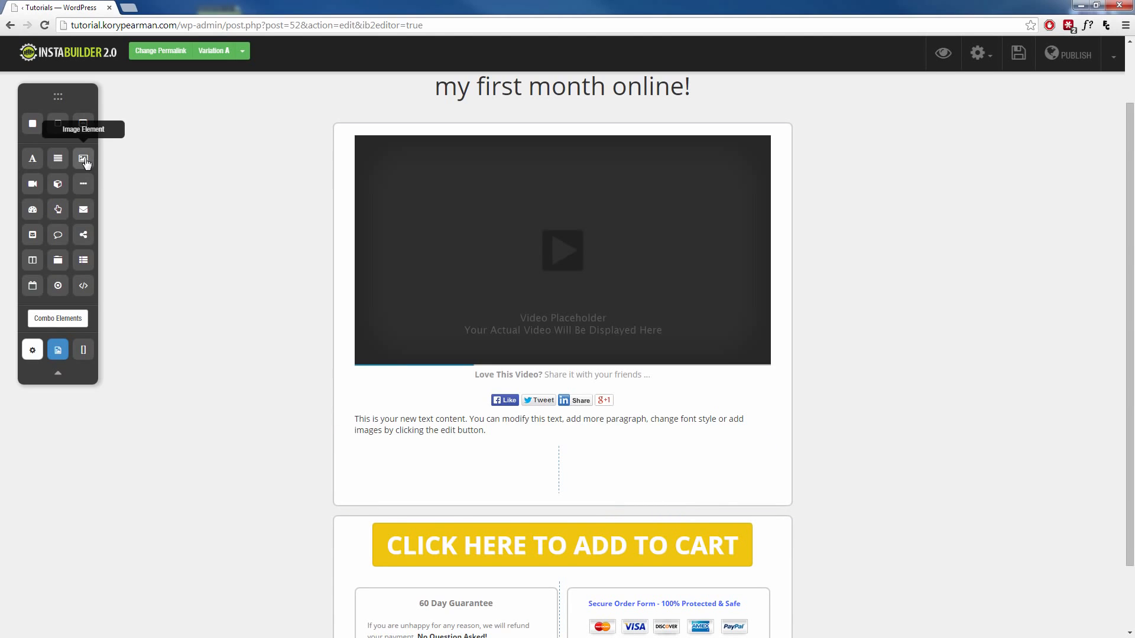
Place an image element shrunk to about half size in the first column and a duplicate of it in the second column
left_click_drag(83, 158, 467, 461)
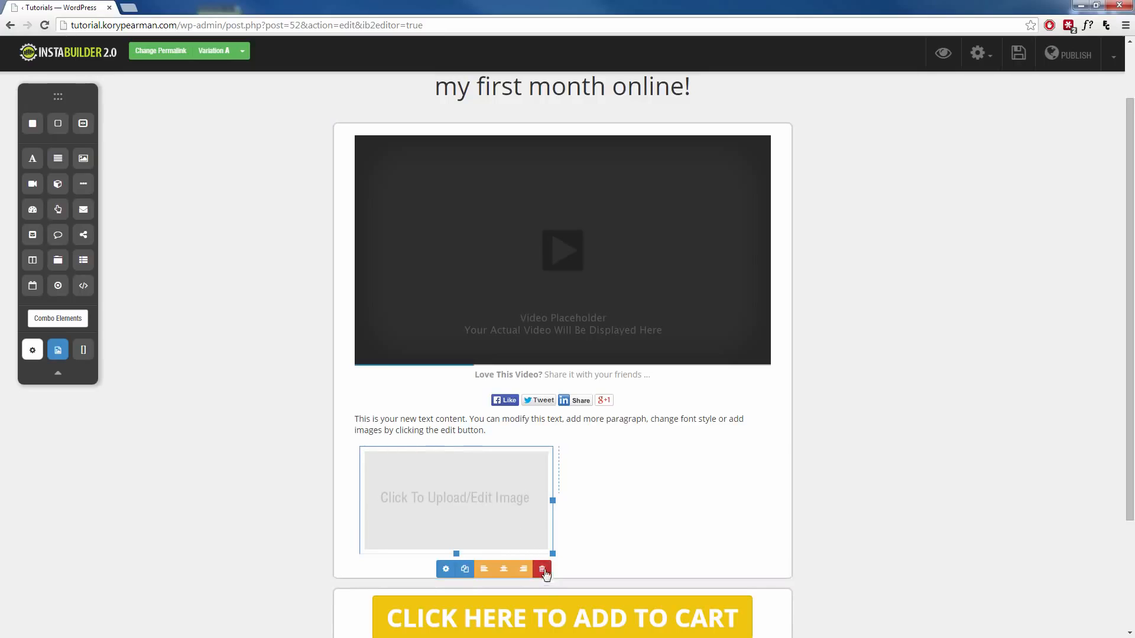
left_click_drag(552, 553, 500, 504)
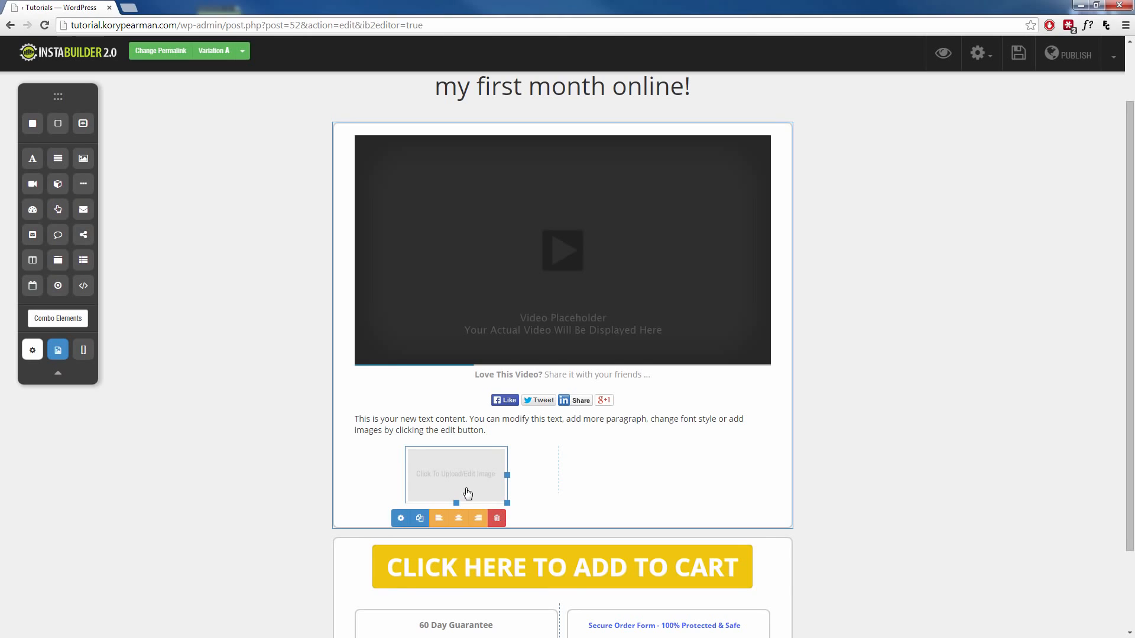
left_click(419, 518)
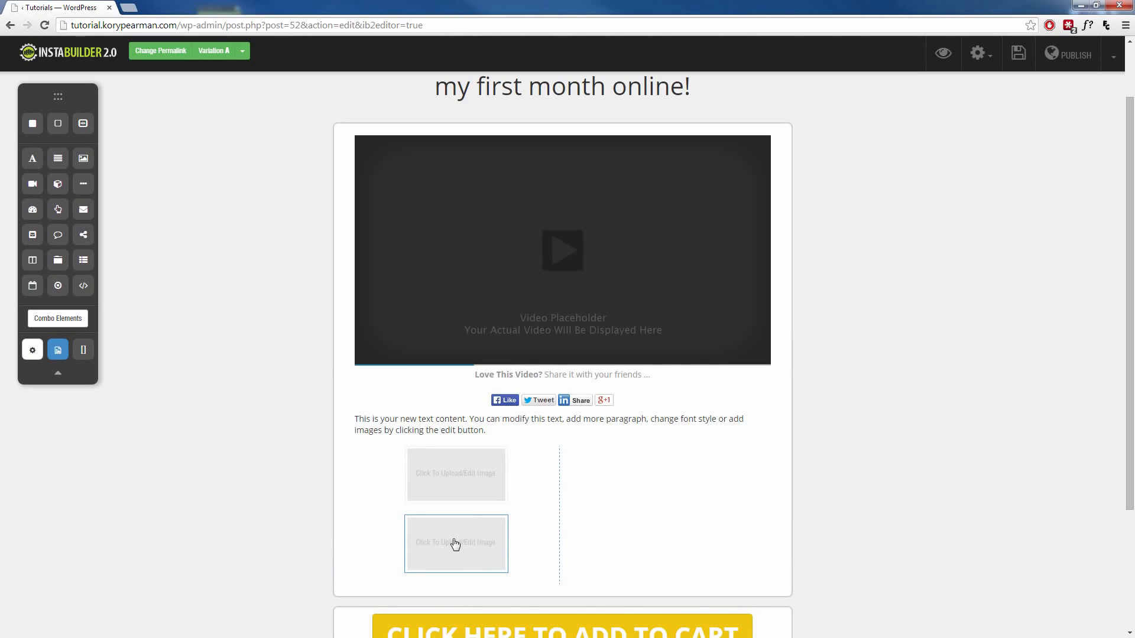
left_click_drag(455, 542, 647, 491)
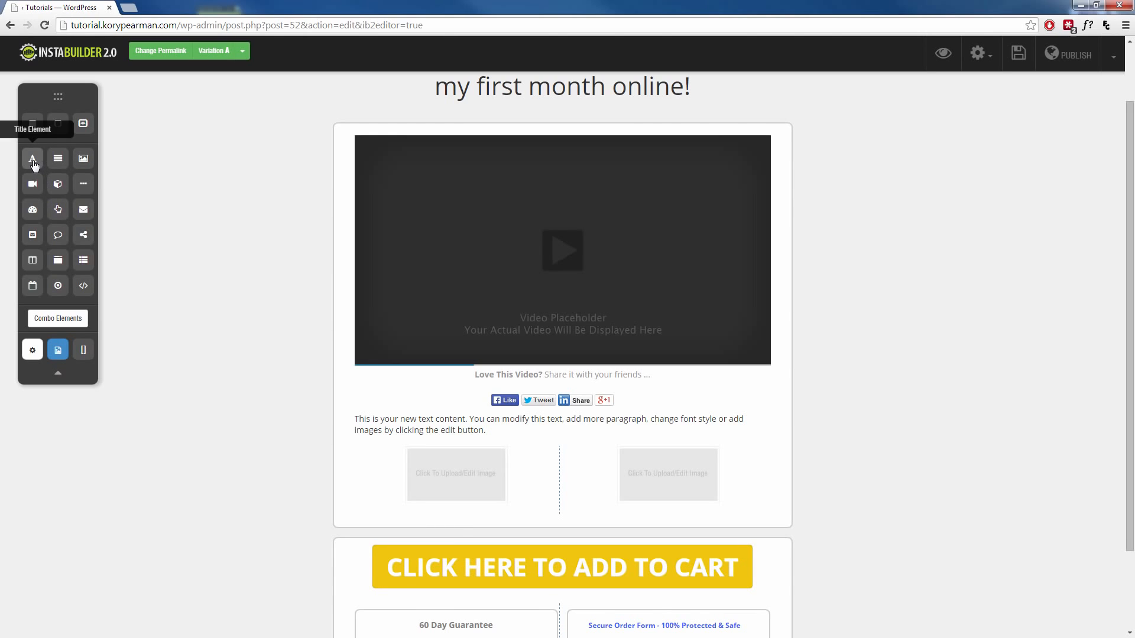
Add a title element above the first column's image and format it as centred Heading 6
left_click_drag(33, 158, 471, 518)
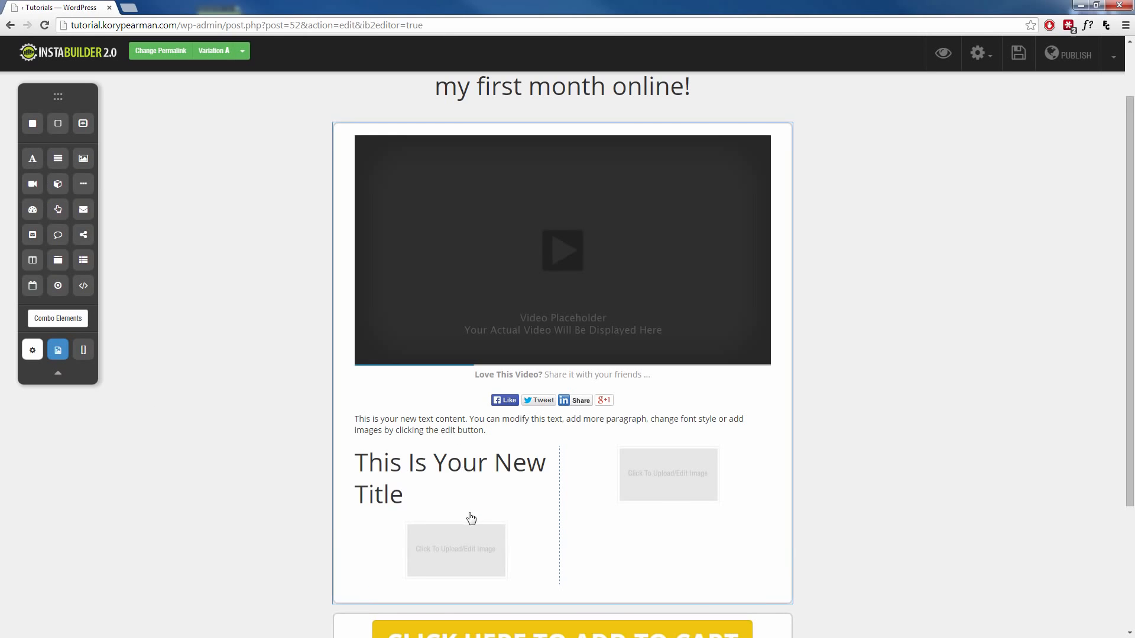
mouse_move(447, 472)
left_click(492, 526)
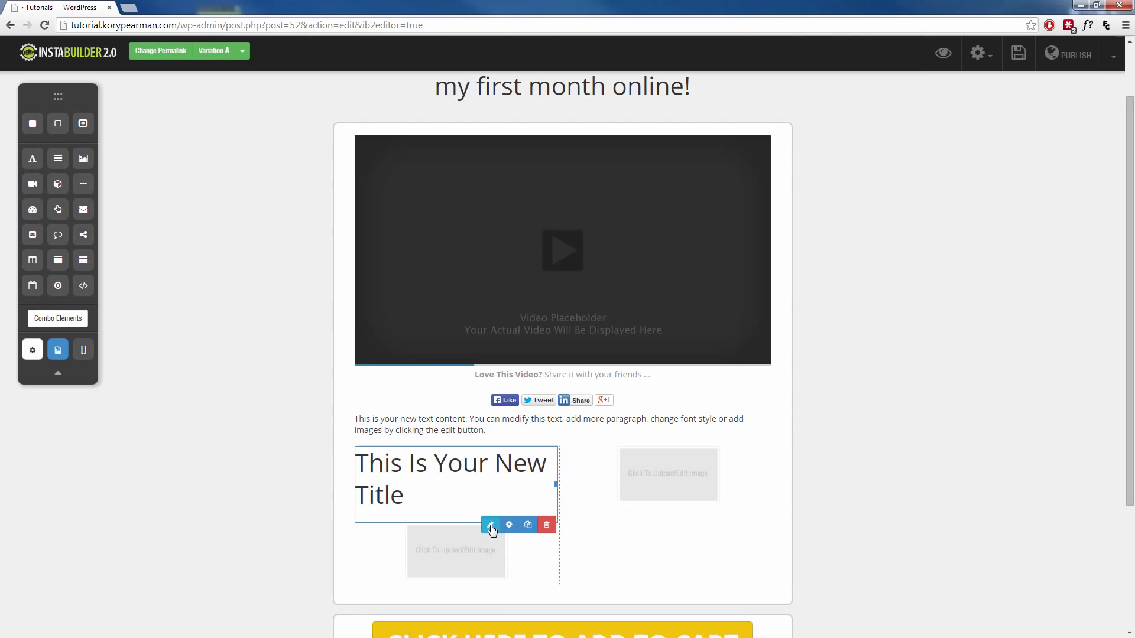
triple_click(414, 470)
left_click(497, 435)
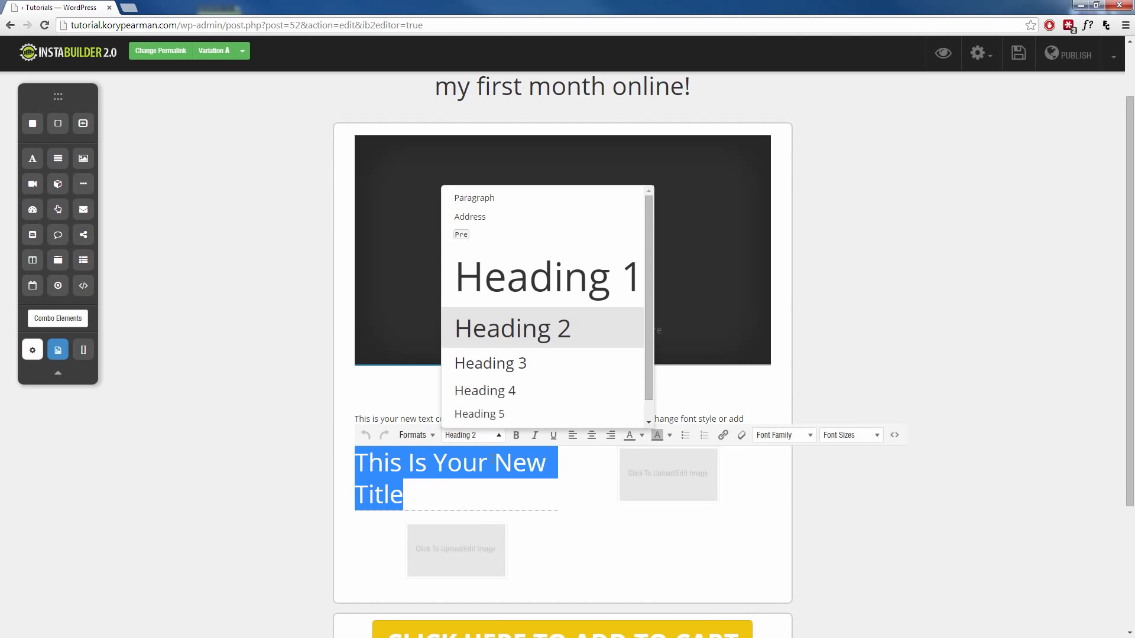
scroll(499, 370, "down", 1)
left_click(497, 416)
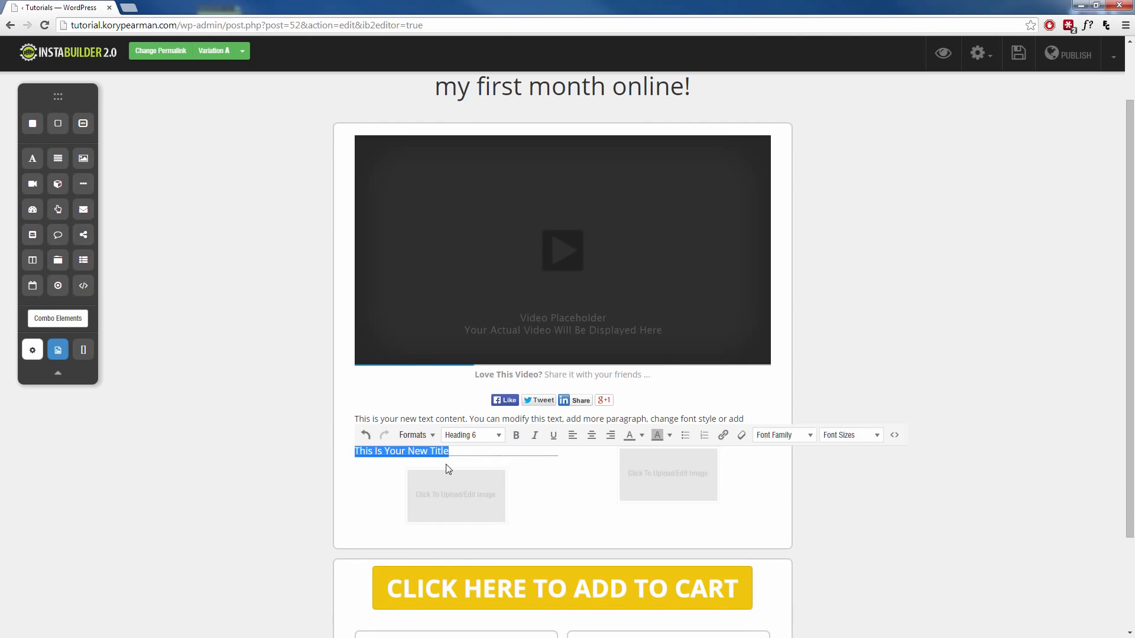
left_click(591, 435)
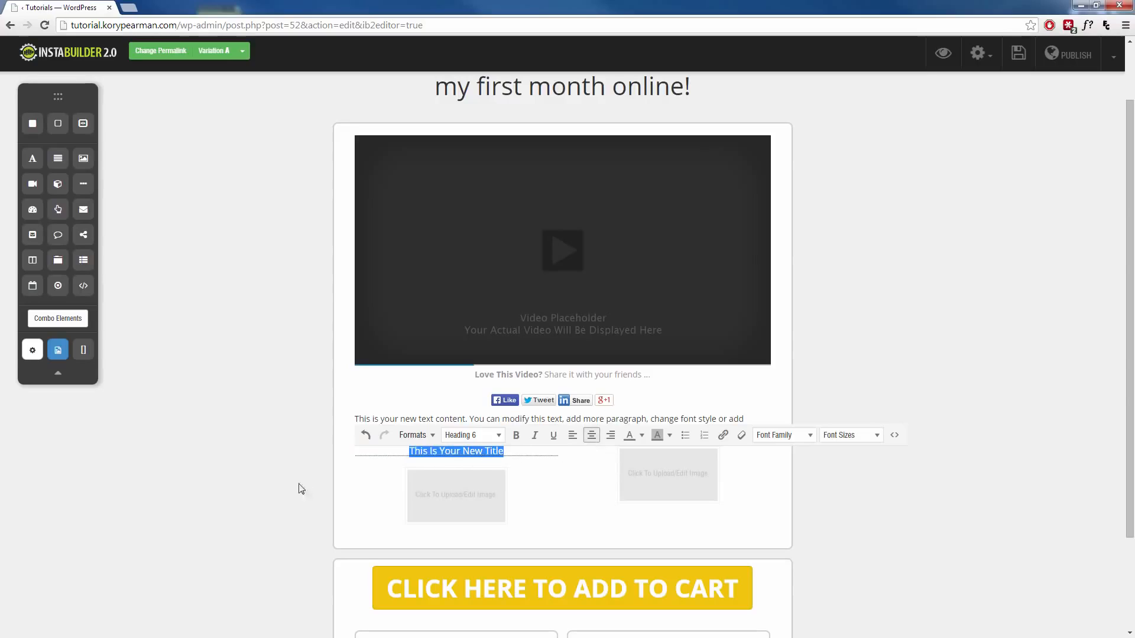
left_click(277, 481)
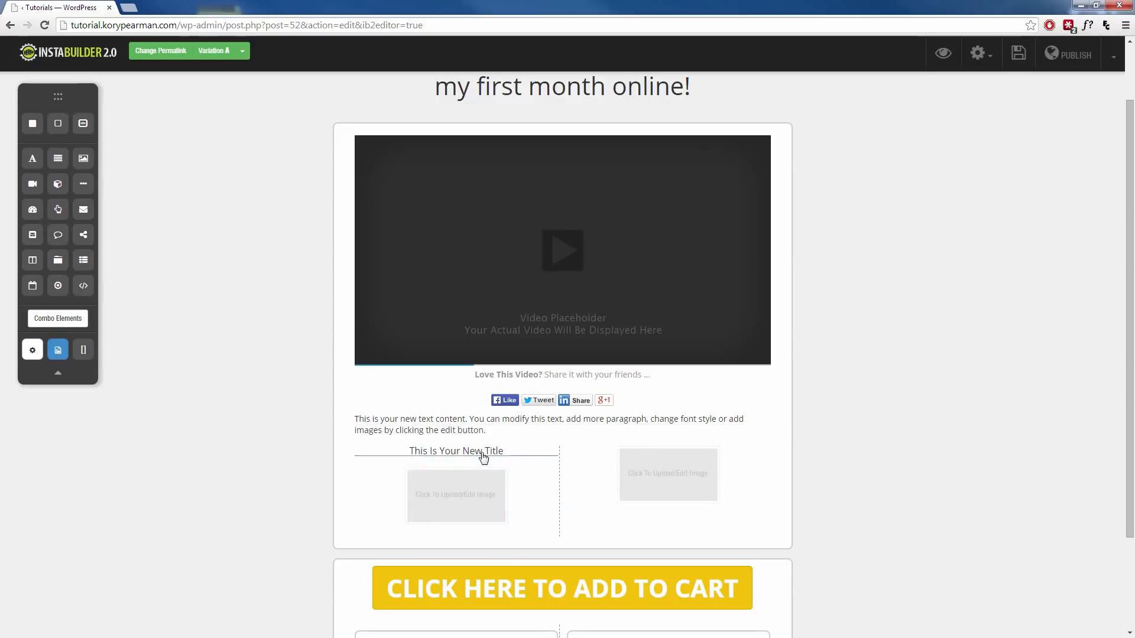
Duplicate the first column's title and move the copy above the second column's image
mouse_move(483, 457)
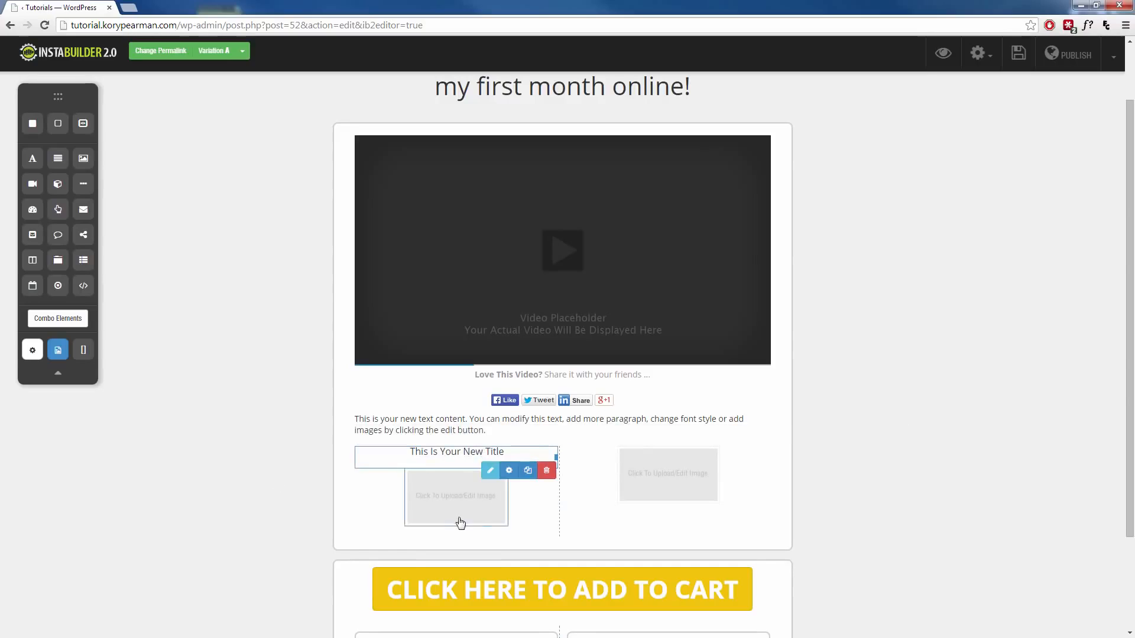
left_click(527, 471)
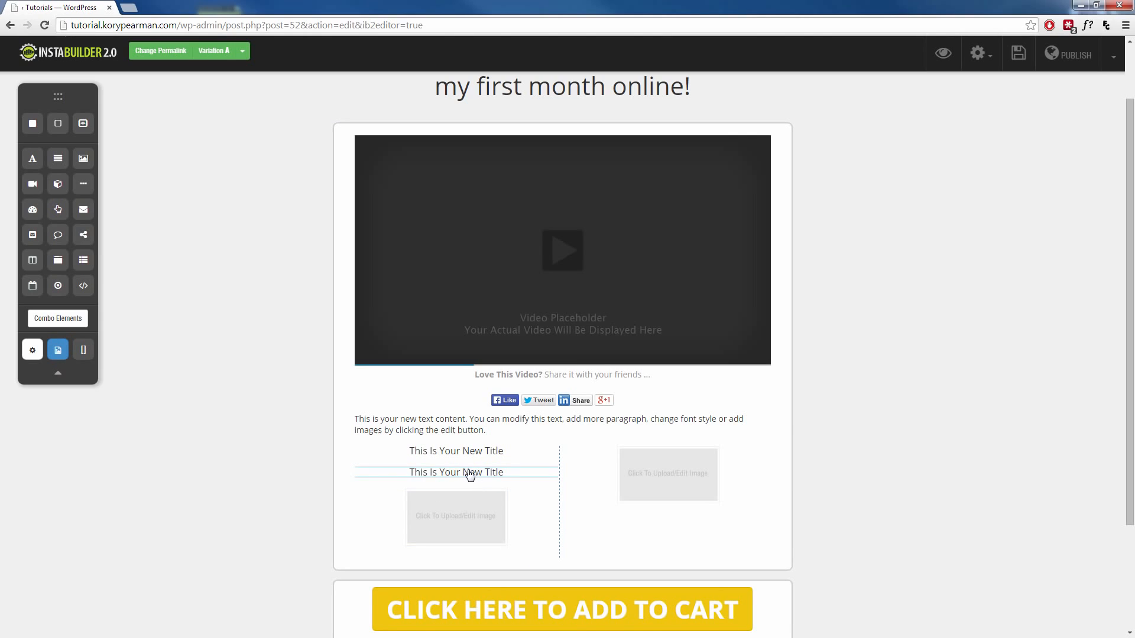
left_click_drag(470, 474, 672, 449)
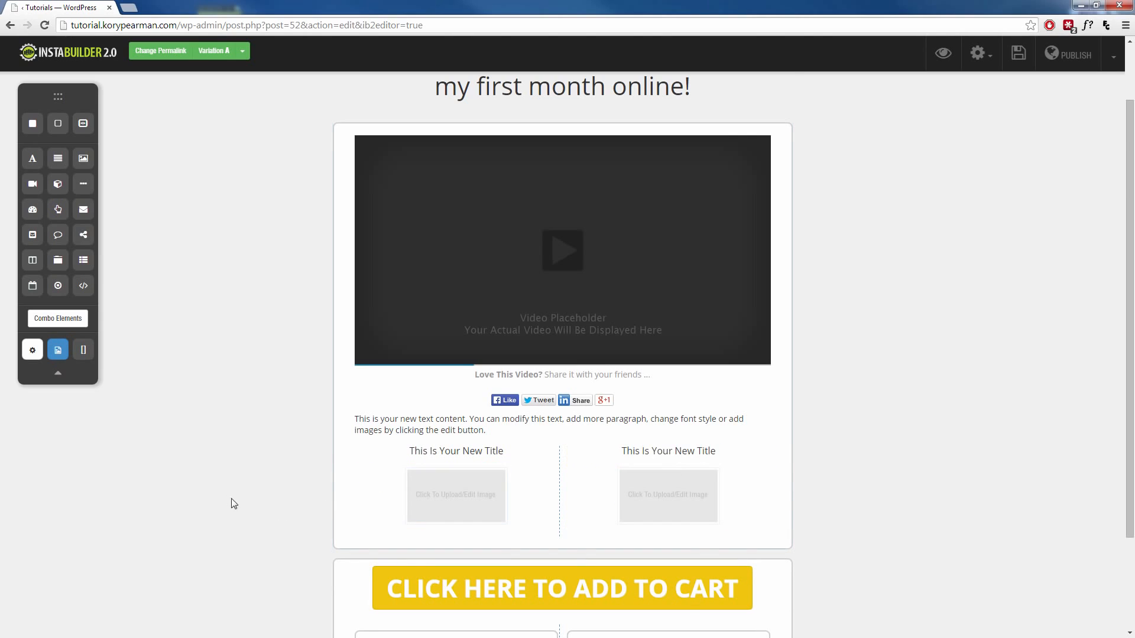
Delete the placeholder text element between the social share buttons and the two-column section
scroll(233, 503, "down", 2)
scroll(218, 498, "up", 2)
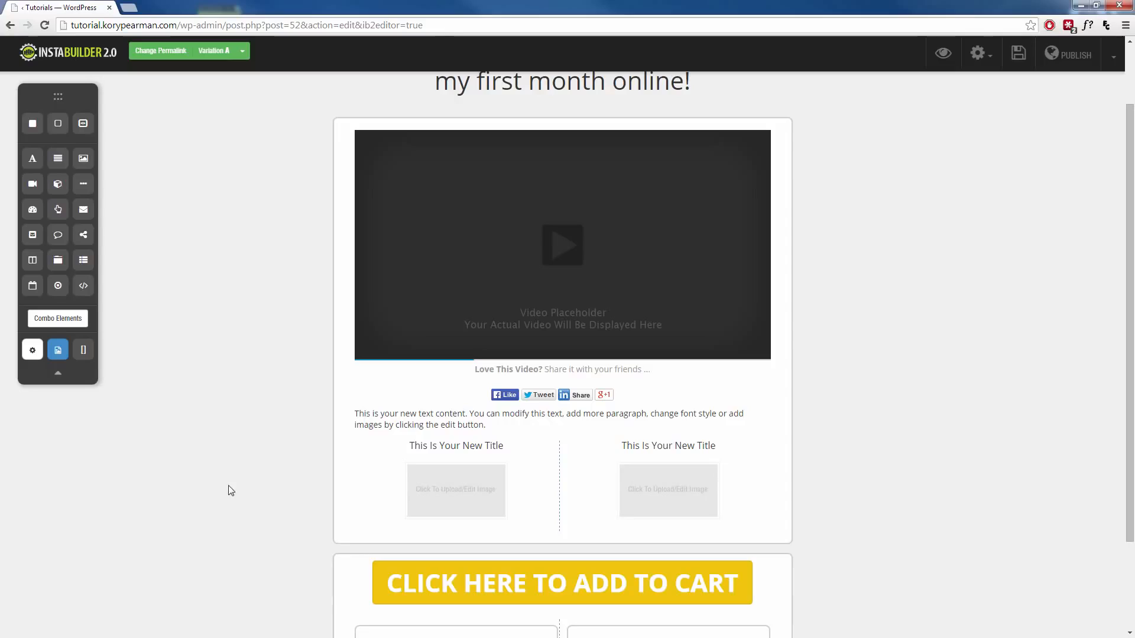
left_click(439, 428)
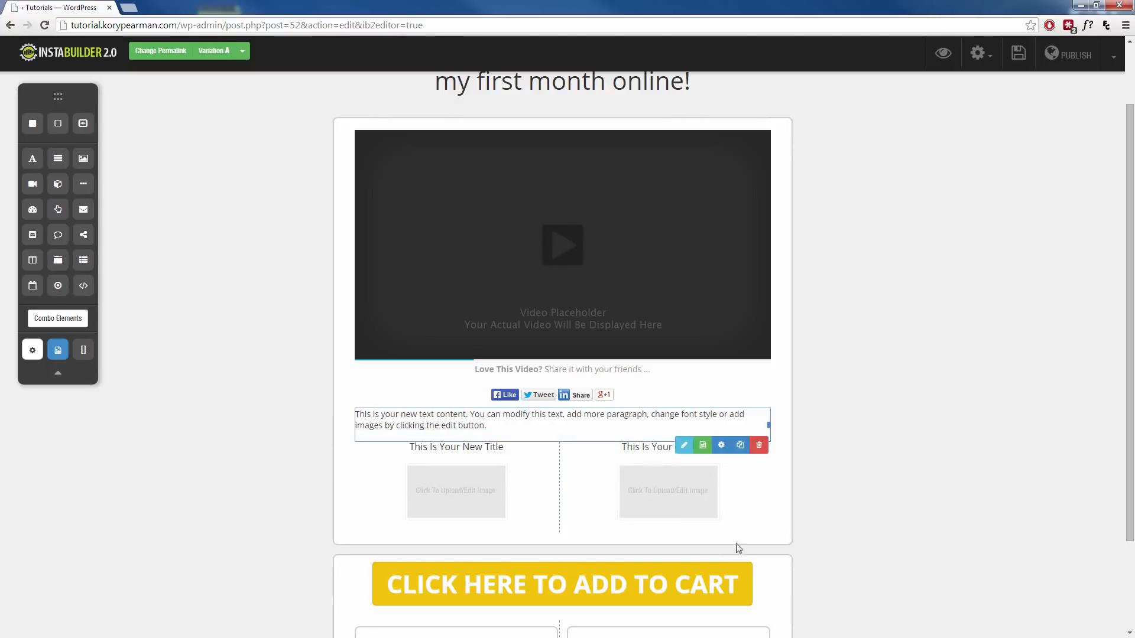
left_click(760, 449)
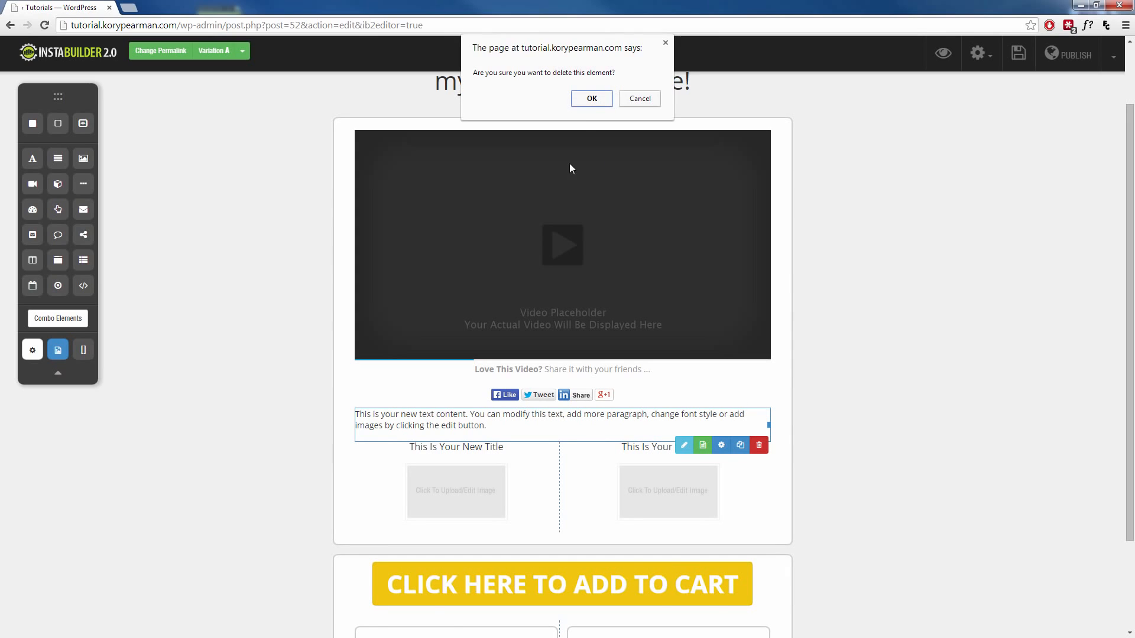
left_click(590, 98)
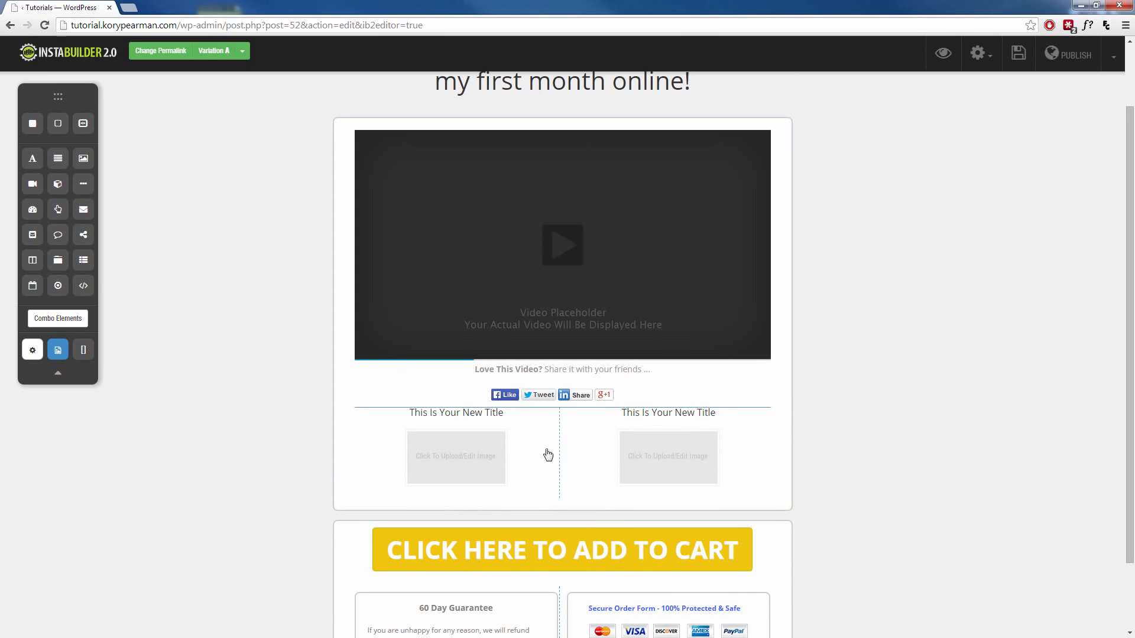
Delete the social share buttons element below the video
left_click(629, 400)
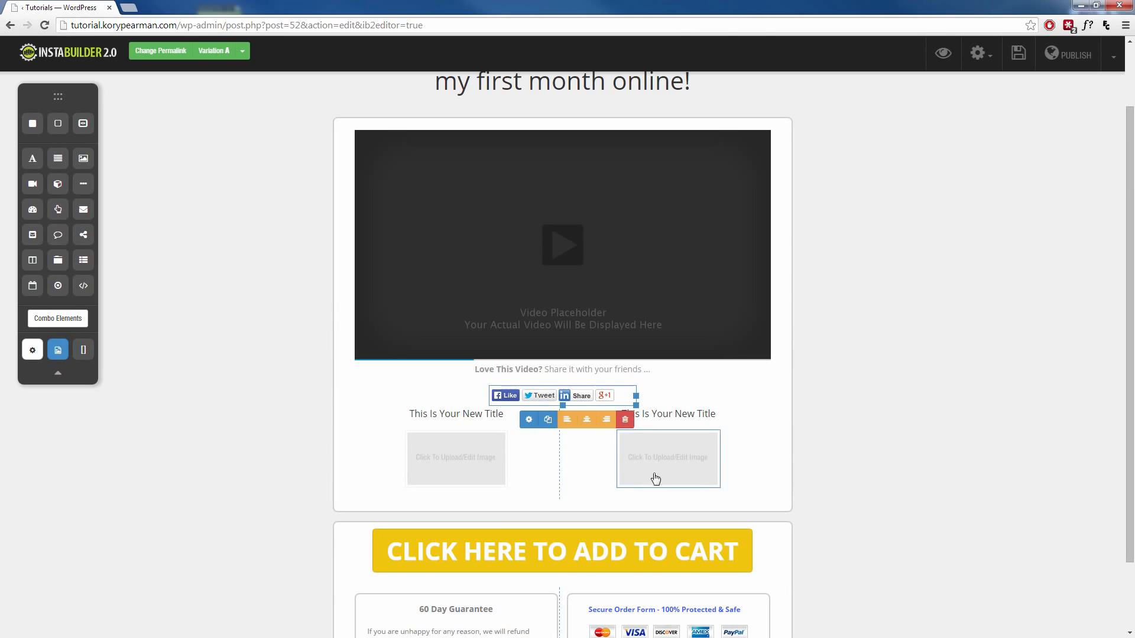
left_click(627, 421)
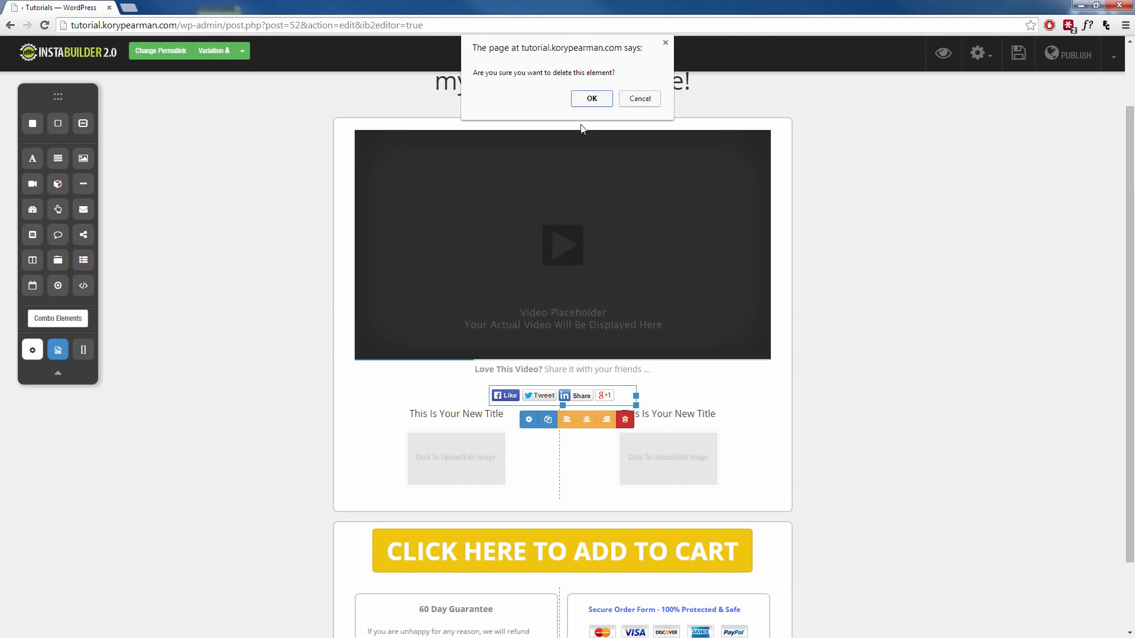
left_click(591, 98)
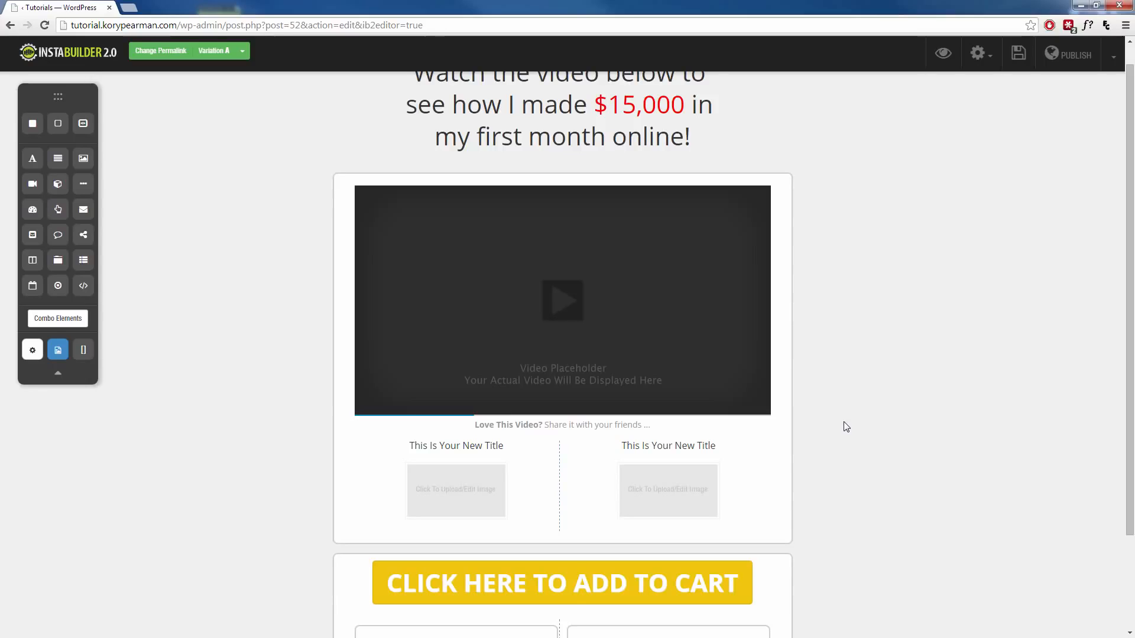
Examine the add-to-cart button's target link settings, including the button link URL, and close them
scroll(842, 469, "down", 1)
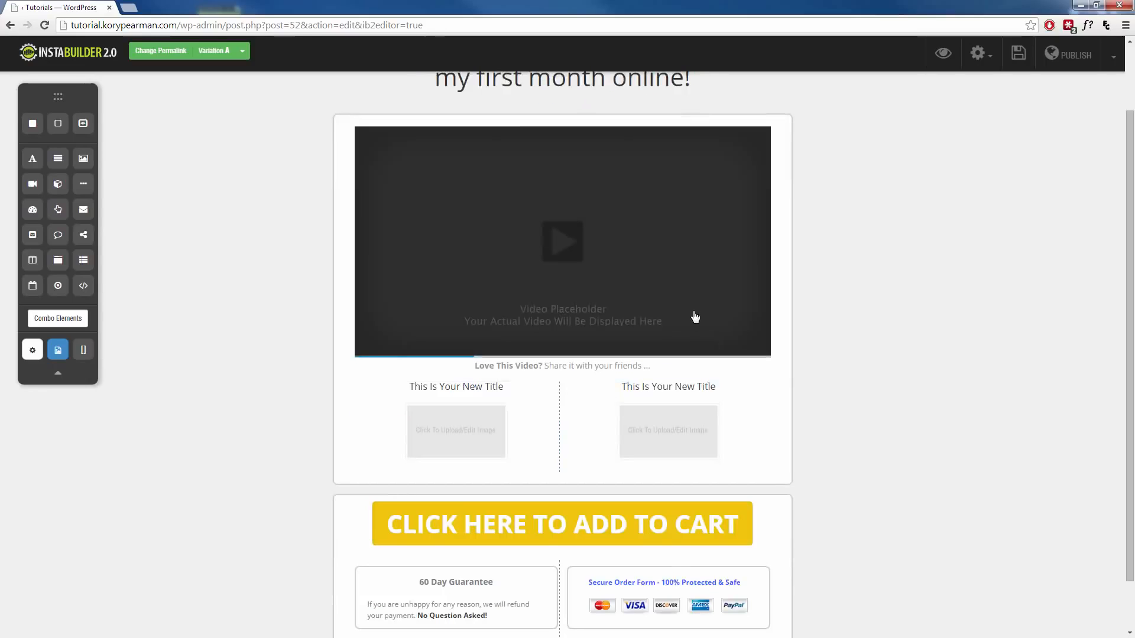
mouse_move(686, 302)
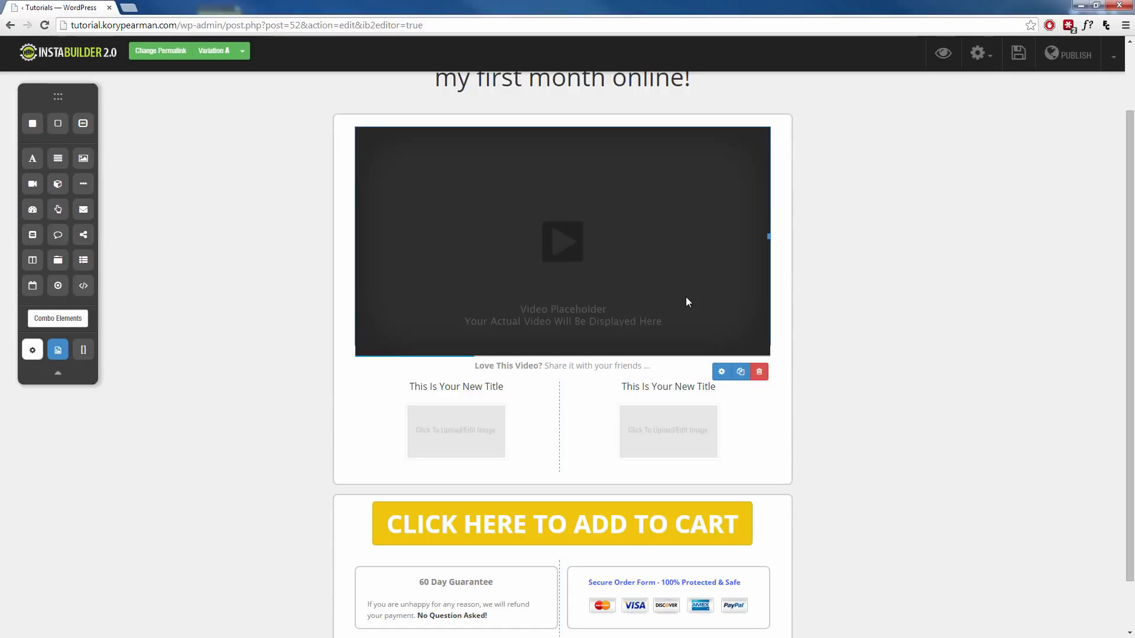
scroll(932, 476, "down", 1)
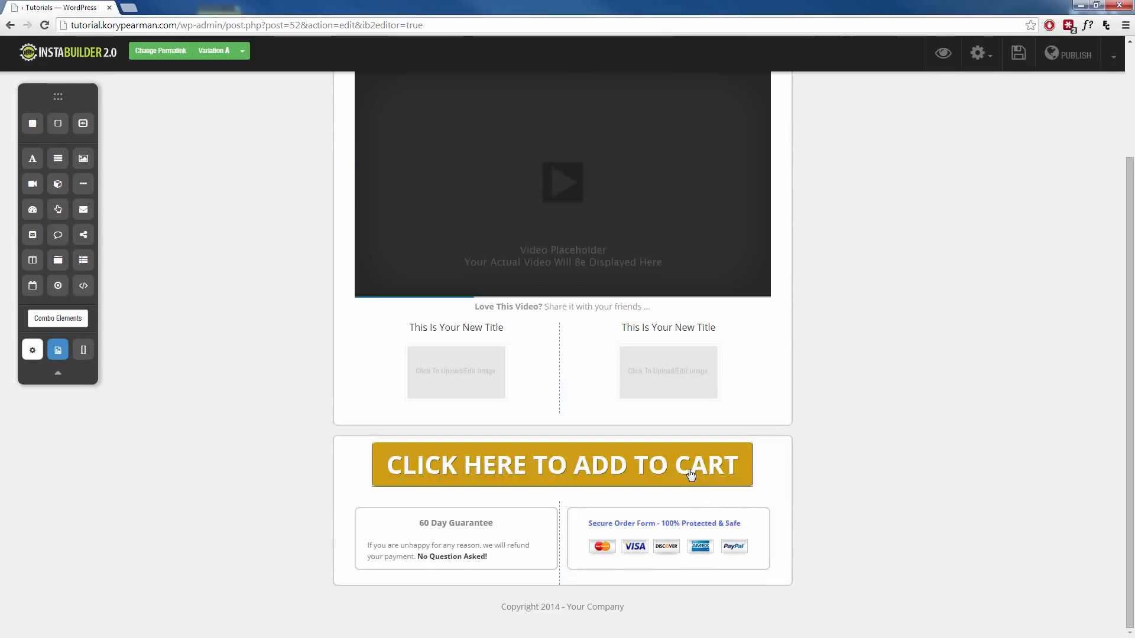
mouse_move(630, 476)
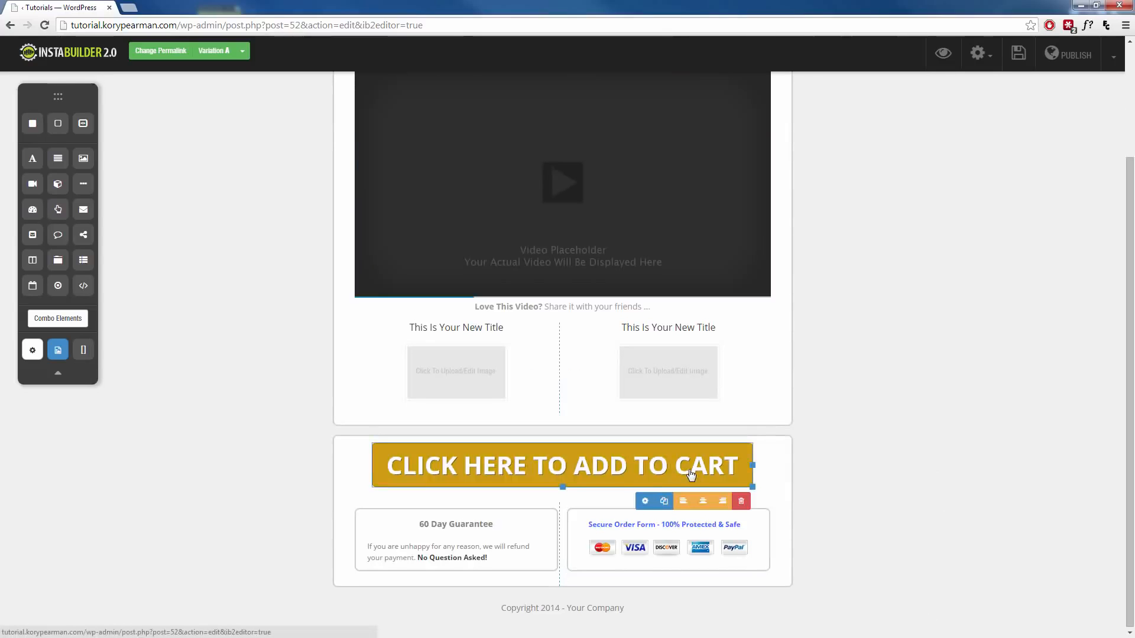
left_click(645, 500)
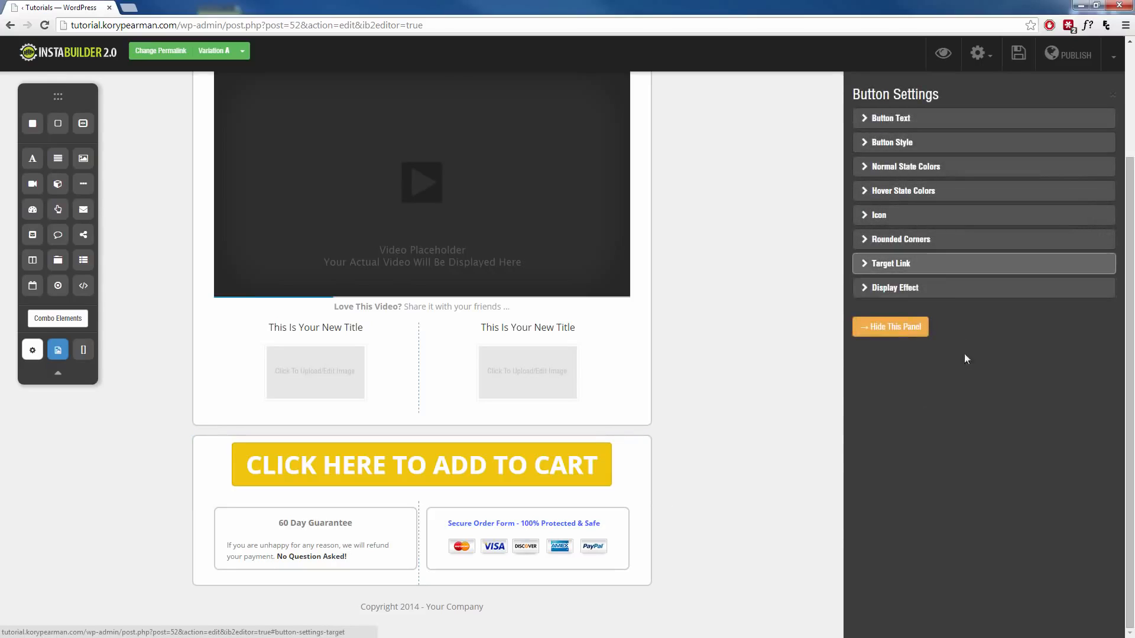
left_click(903, 265)
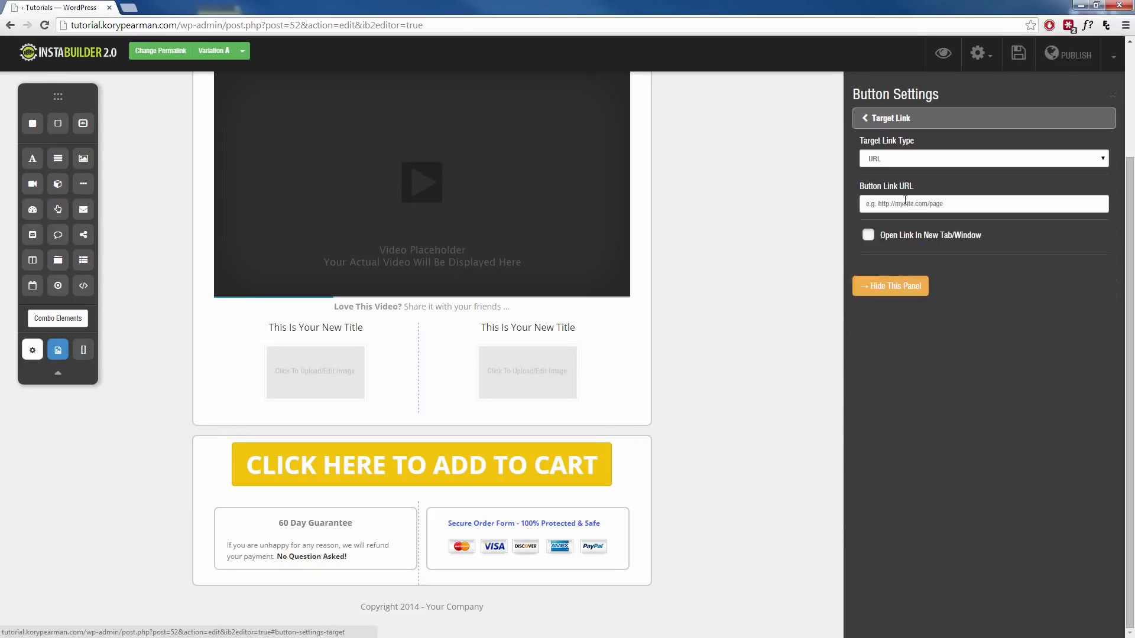
left_click(925, 204)
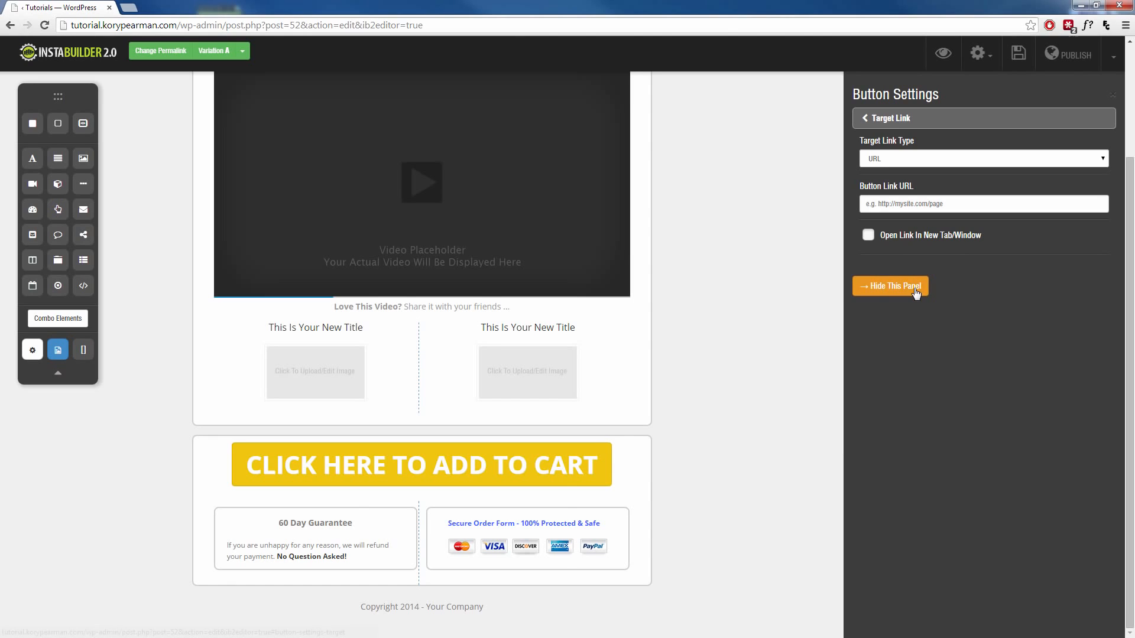
left_click(890, 286)
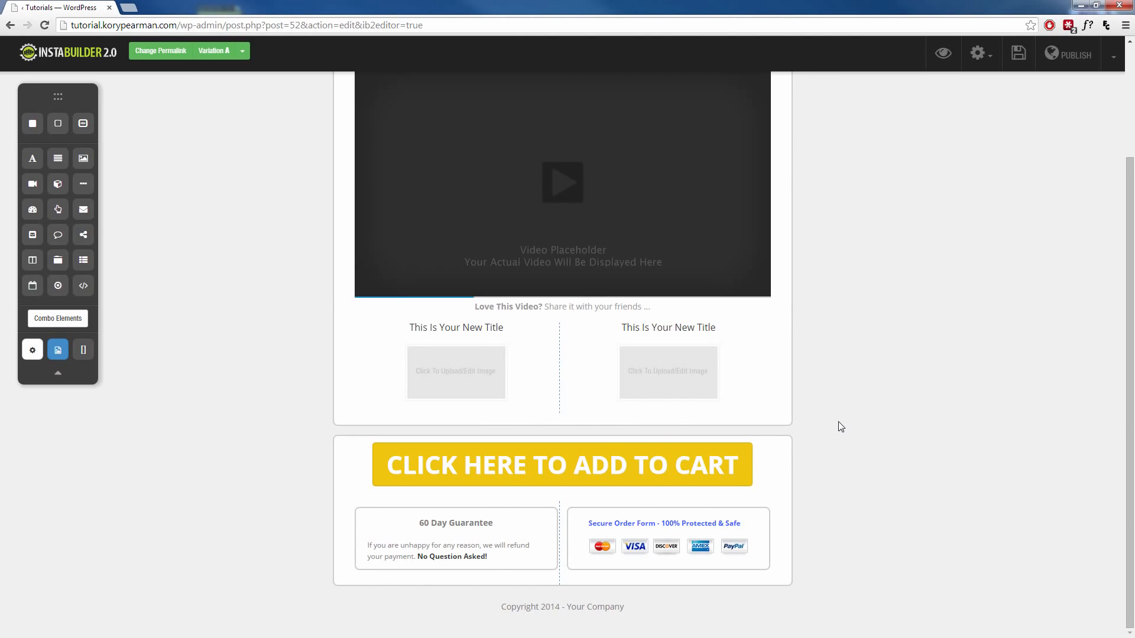
scroll(838, 421, "up", 3)
scroll(833, 423, "down", 2)
left_click(505, 395)
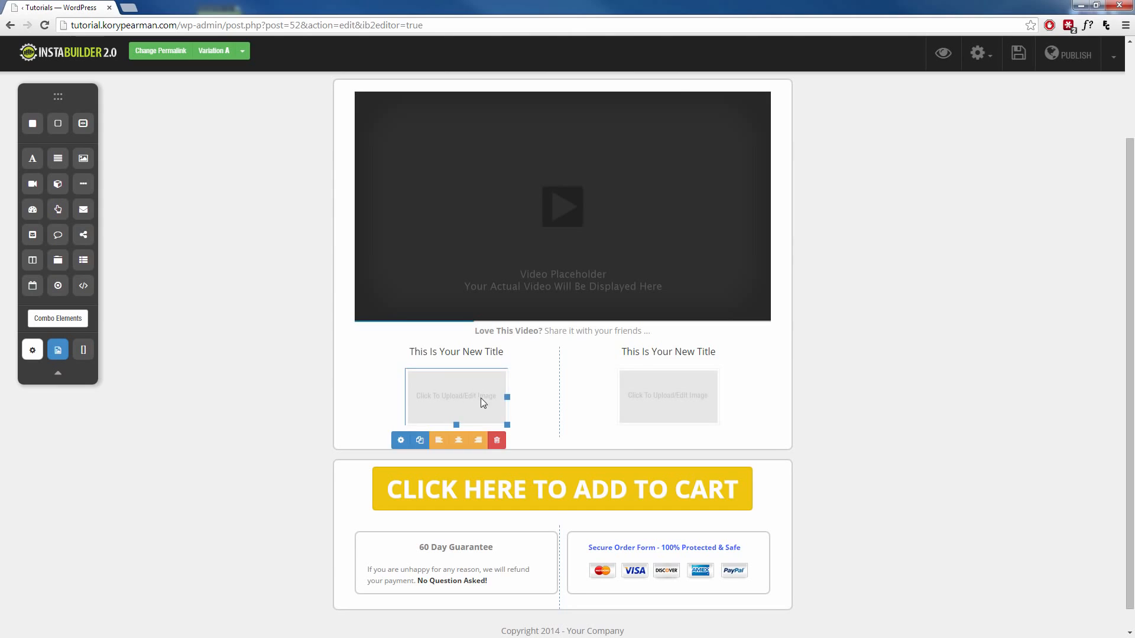
left_click_drag(463, 390, 447, 428)
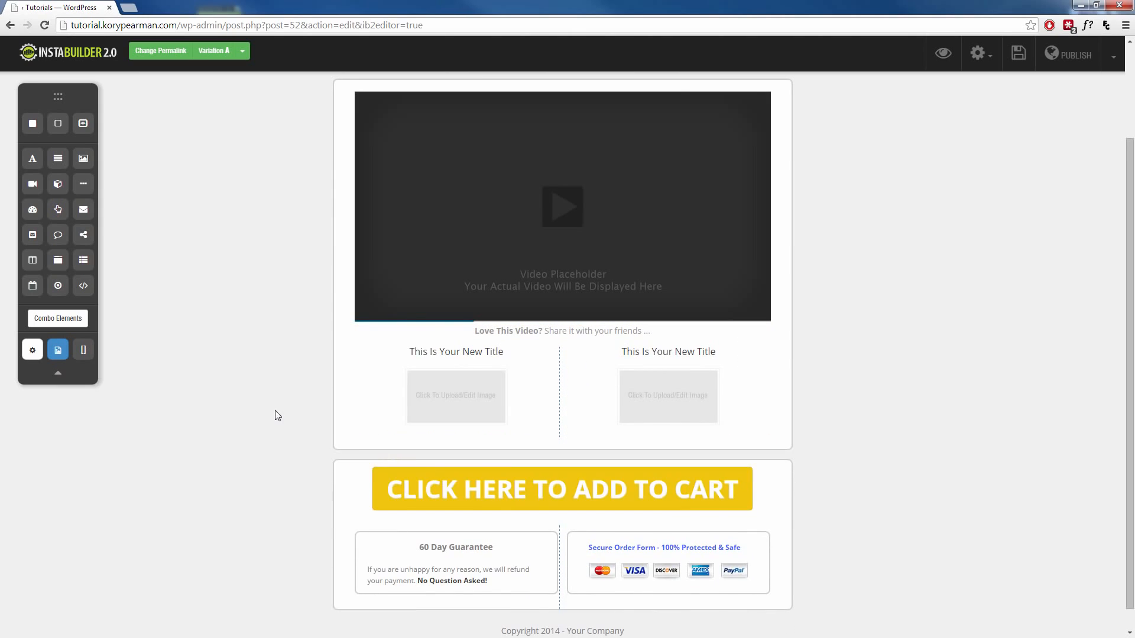
Delete the 60 Day Guarantee text element from the box below the add-to-cart button
mouse_move(531, 557)
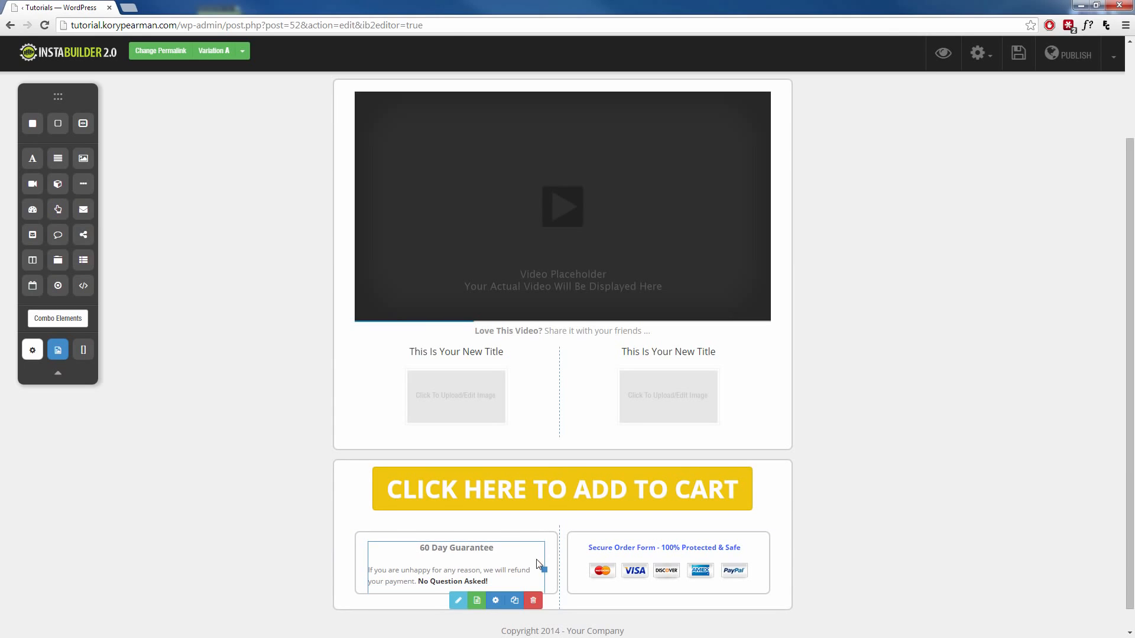
left_click(533, 601)
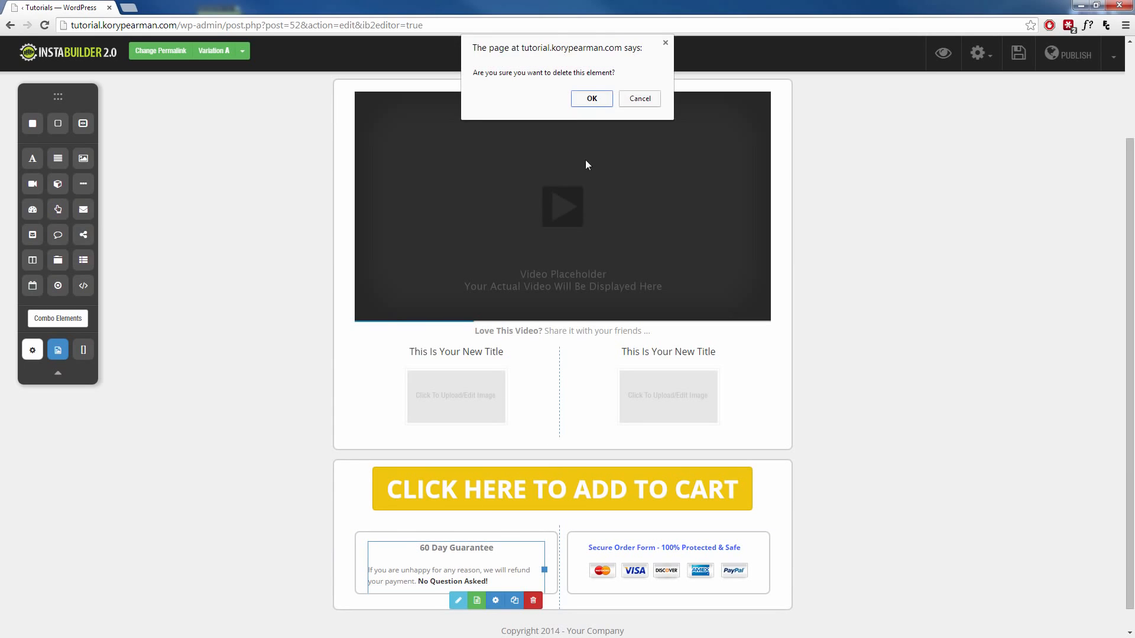
left_click(592, 99)
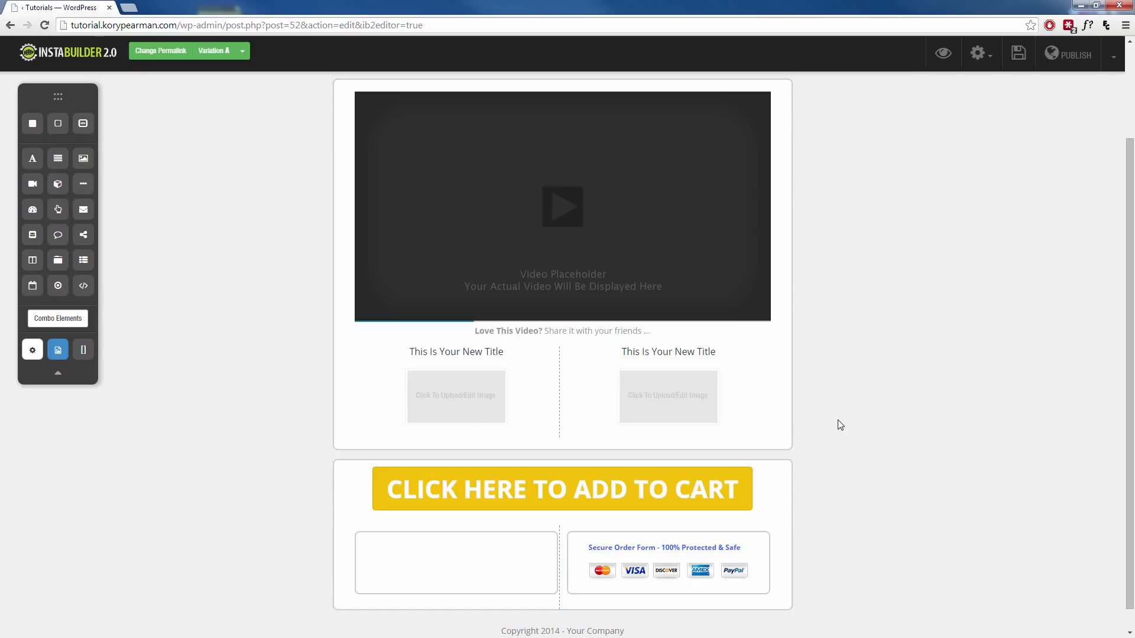
Change the page template to the orange-header "Special ONE Time Only Offer" sales page, accepting the loss of the current content
scroll(835, 419, "up", 2)
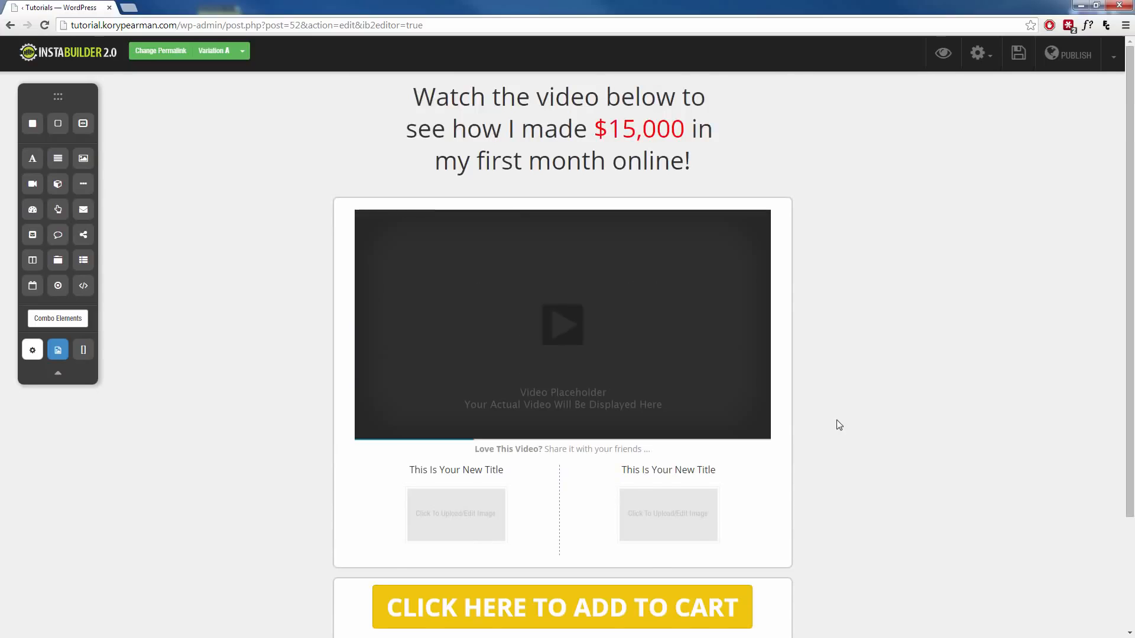
left_click(988, 57)
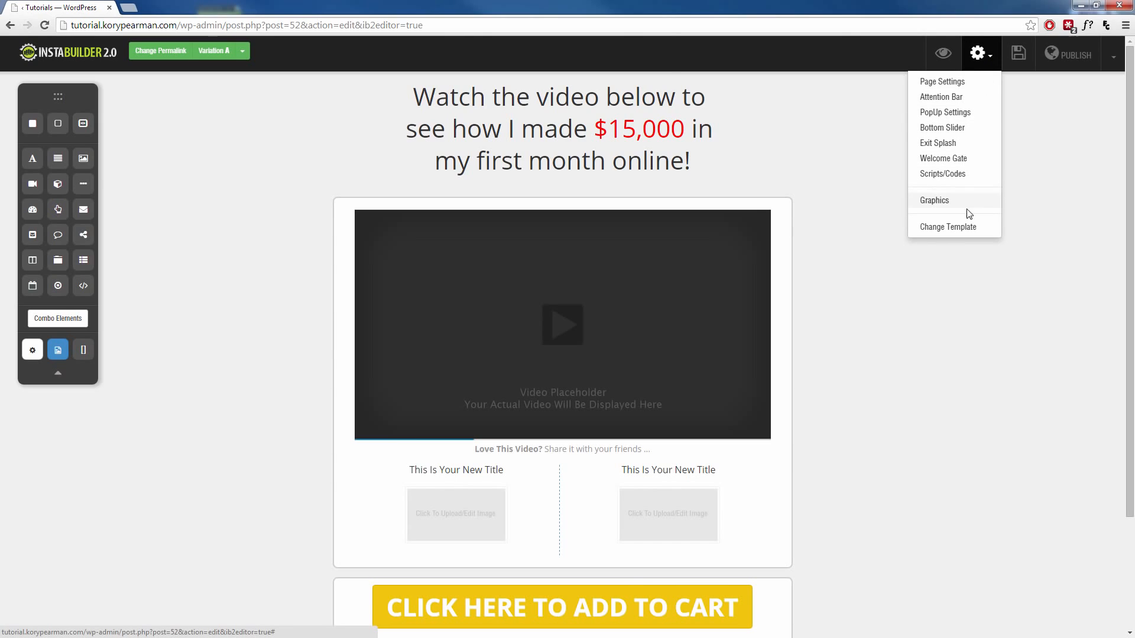
left_click(945, 229)
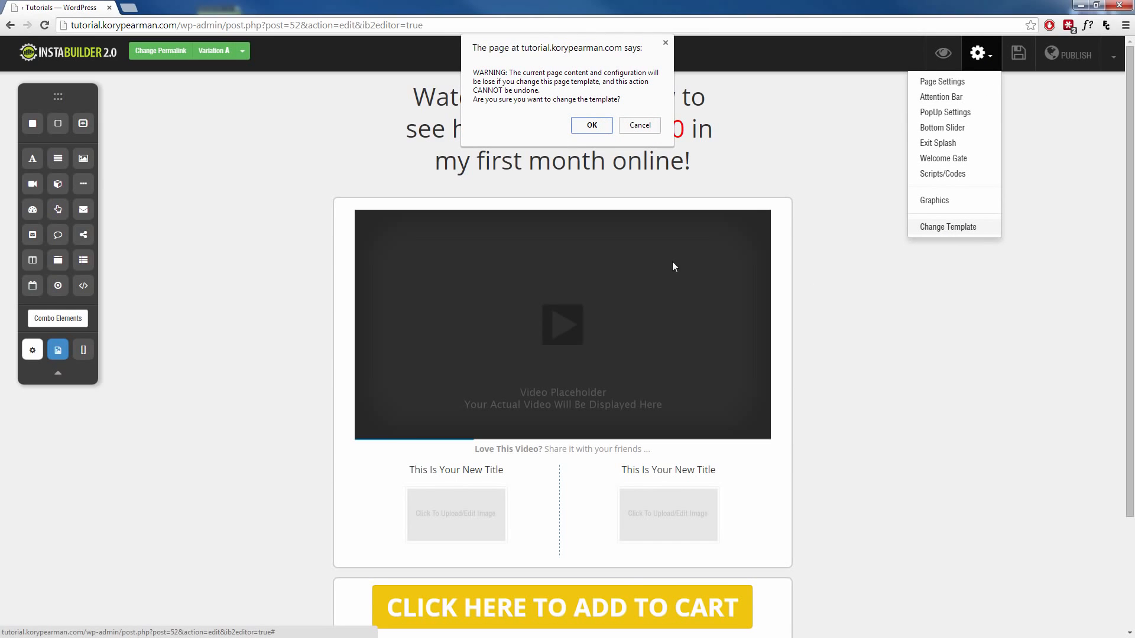
left_click(590, 125)
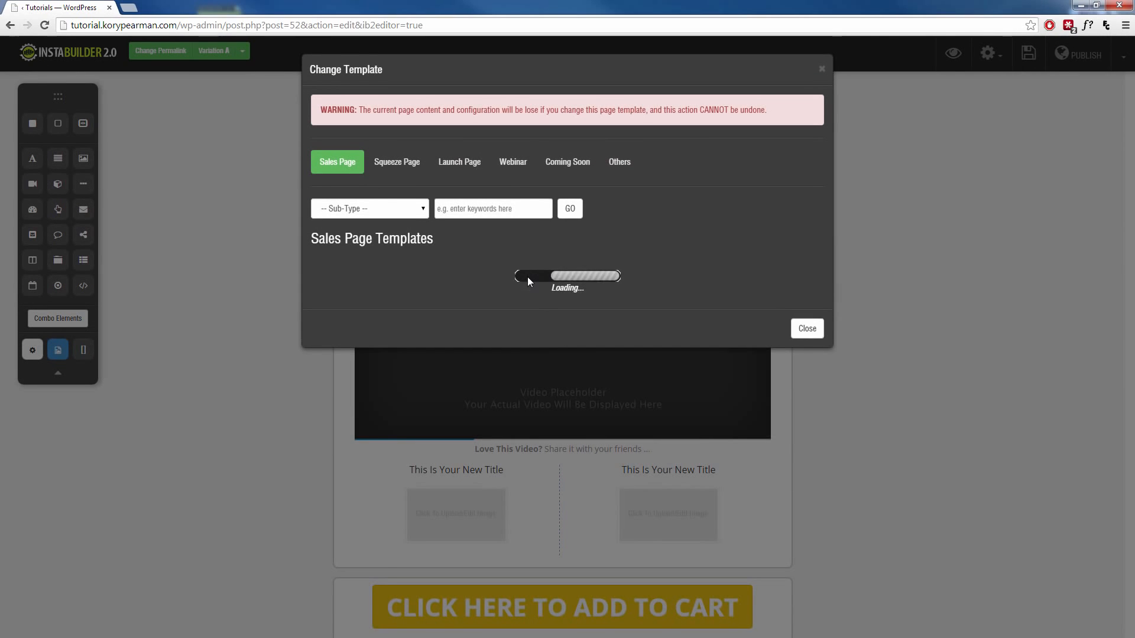
left_click(707, 380)
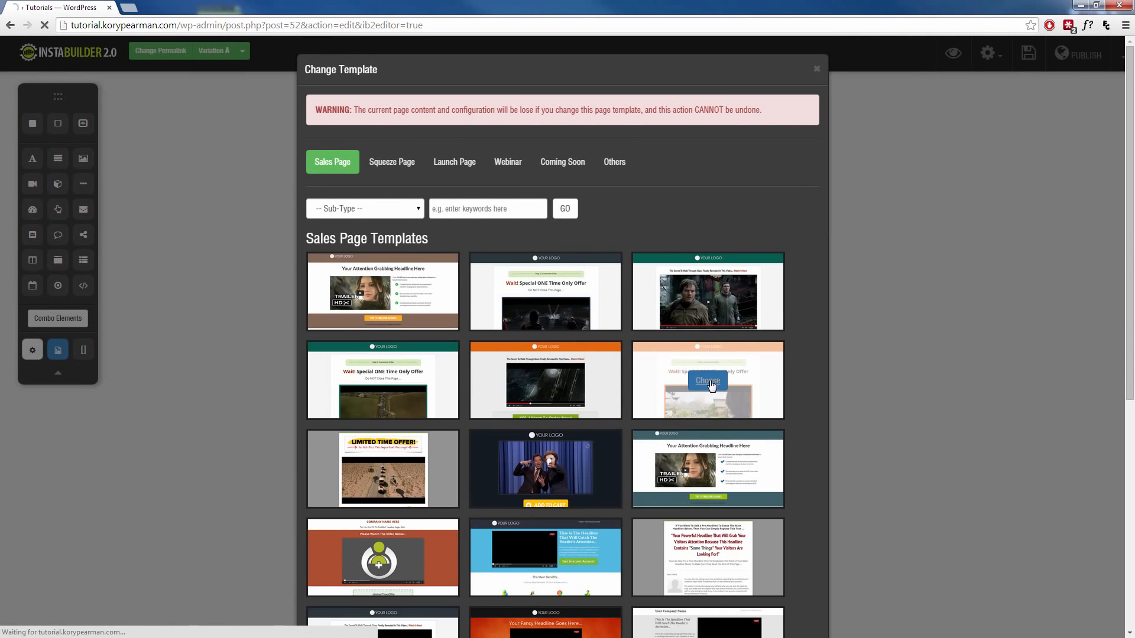